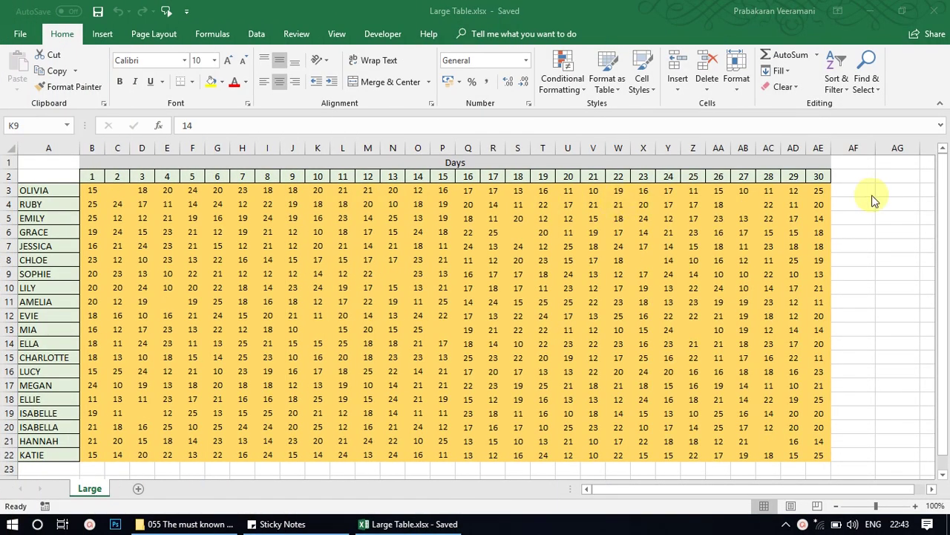
- Select the days table, then click one cell and open its print preview with Ctrl+P
mouse_move(820, 160)
mouse_down()
mouse_move(772, 319)
mouse_move(67, 453)
mouse_up()
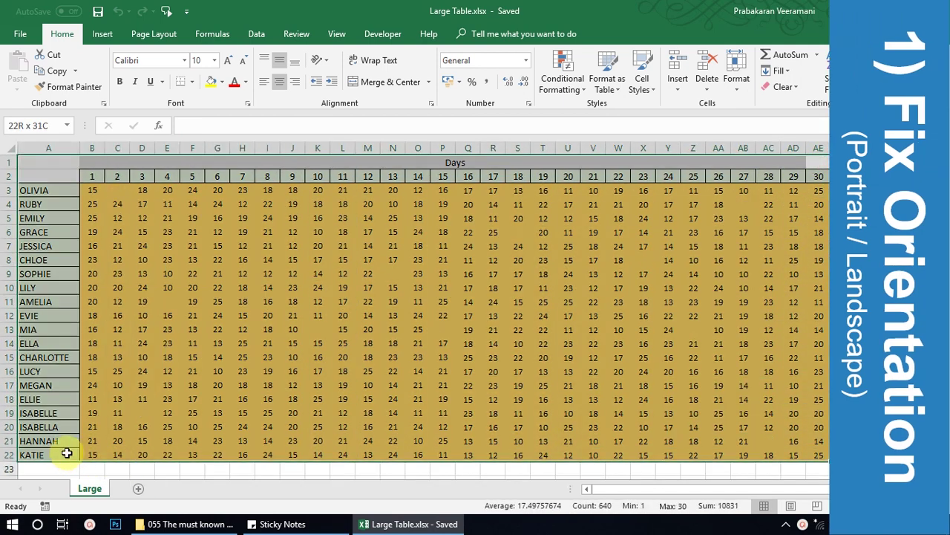
click(142, 426)
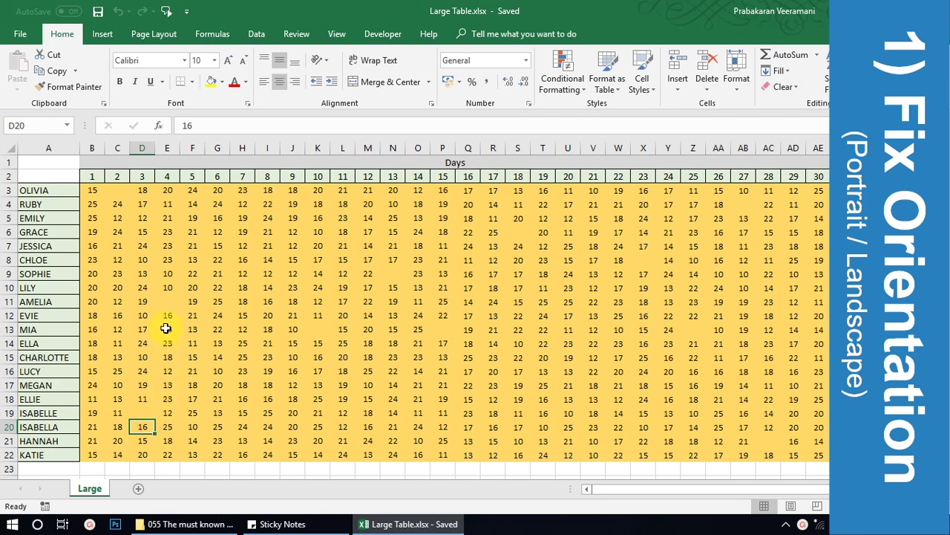
key(ctrl+p)
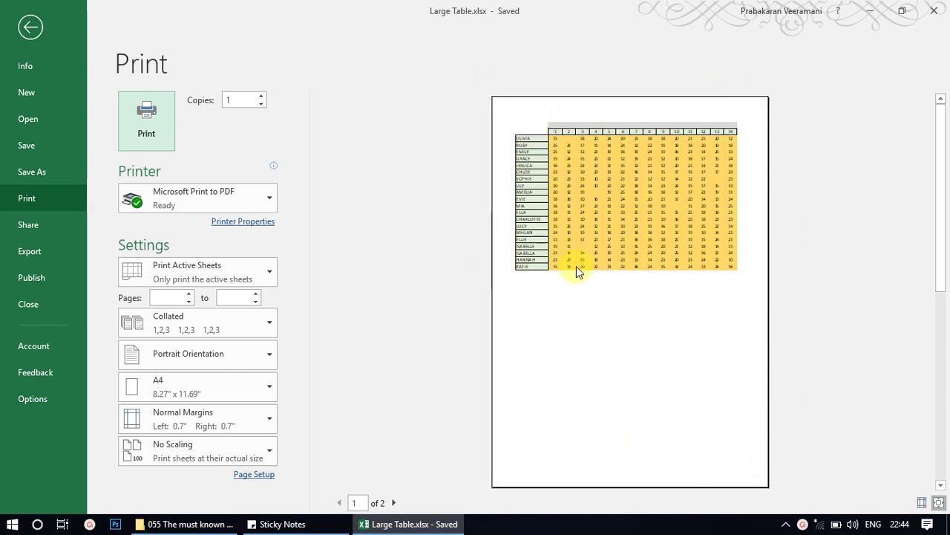
- Check the second portrait page in the preview, then go back to the Large worksheet
click(395, 503)
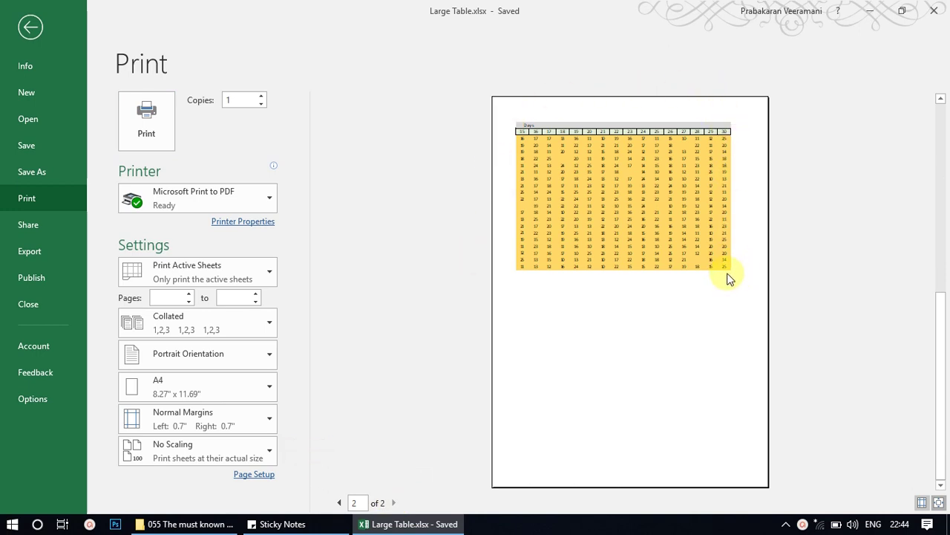
click(22, 26)
- Set the Large sheet's page orientation to Landscape from the Page Layout tab
click(157, 191)
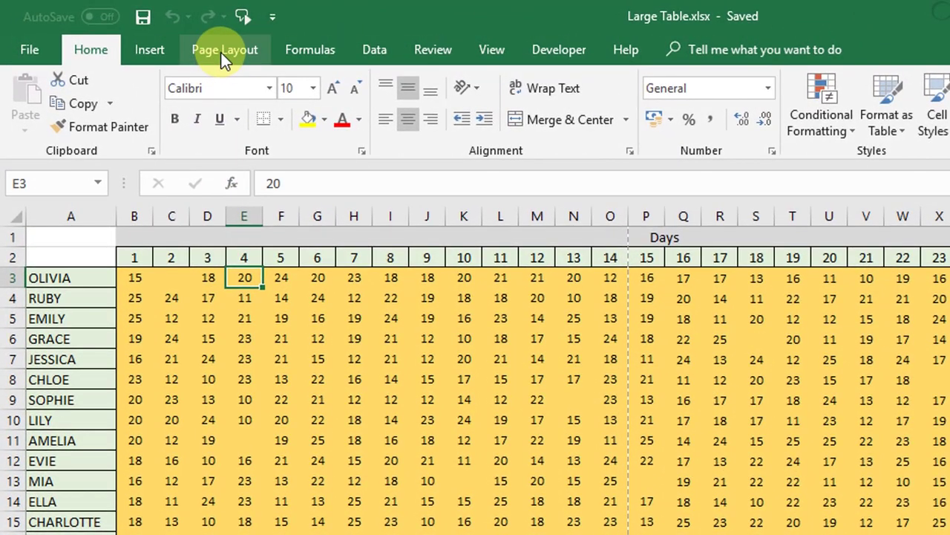
click(221, 52)
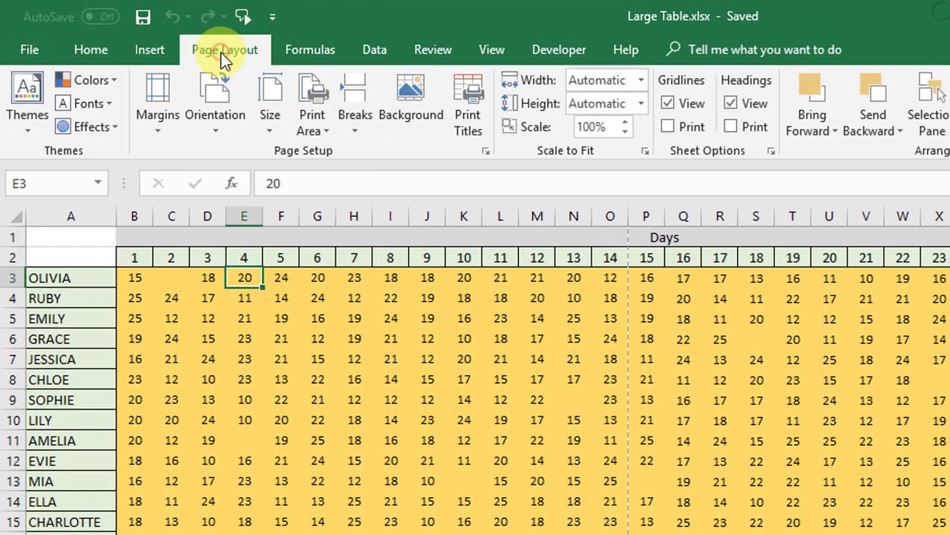
click(220, 130)
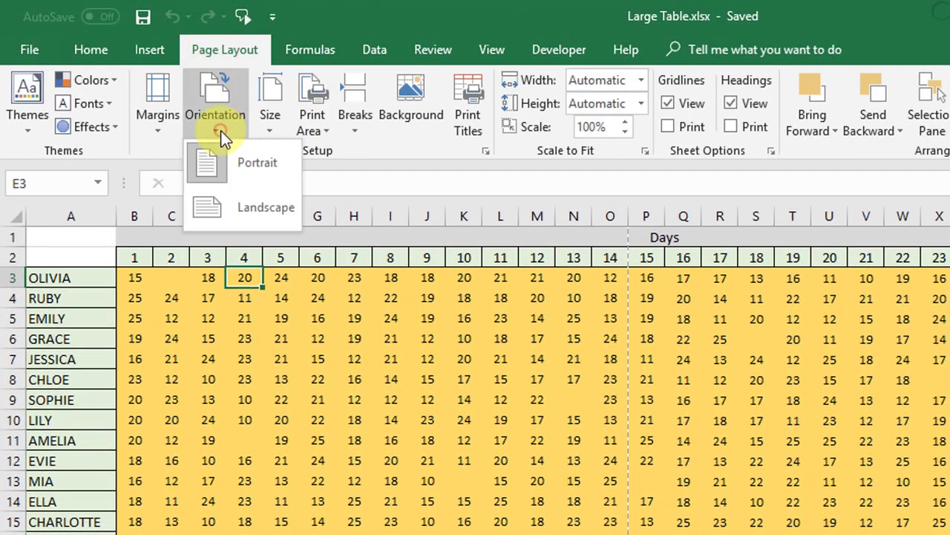
click(215, 204)
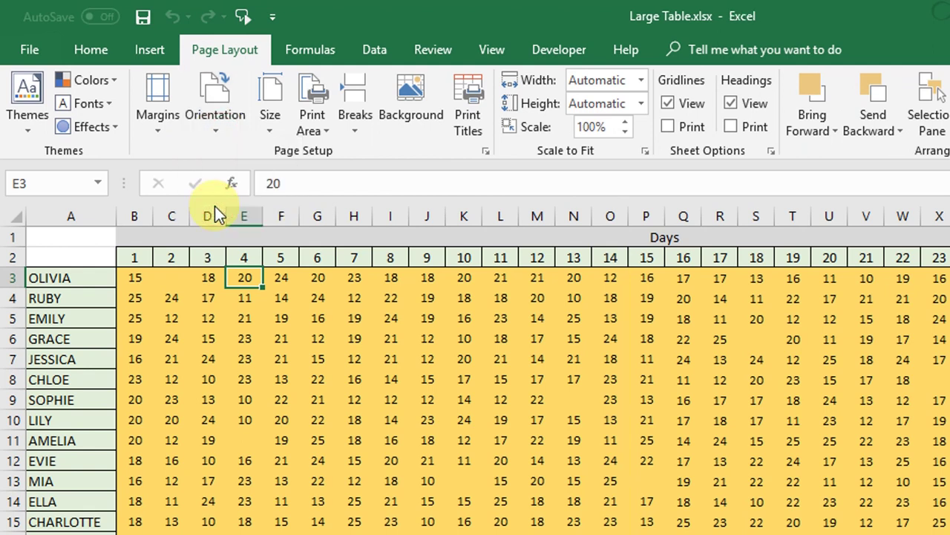
click(483, 407)
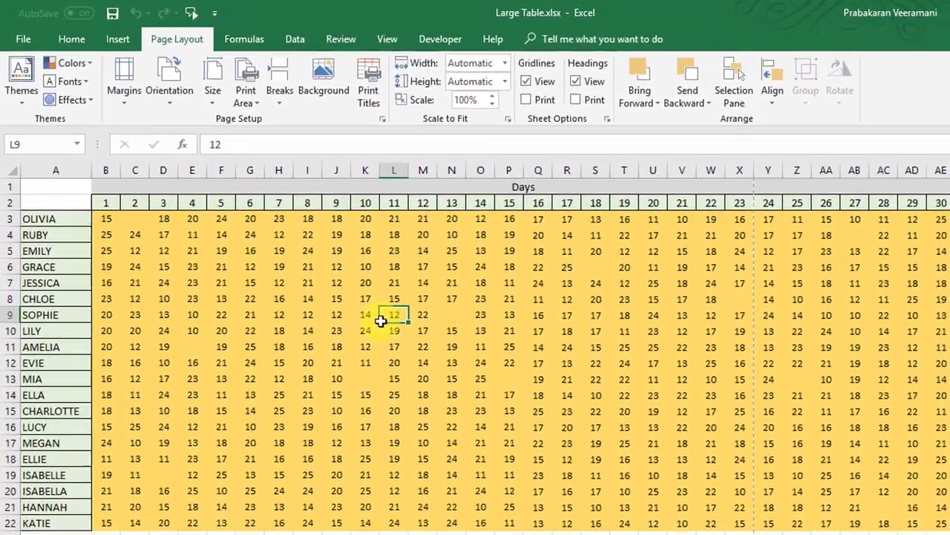
key(ctrl+p)
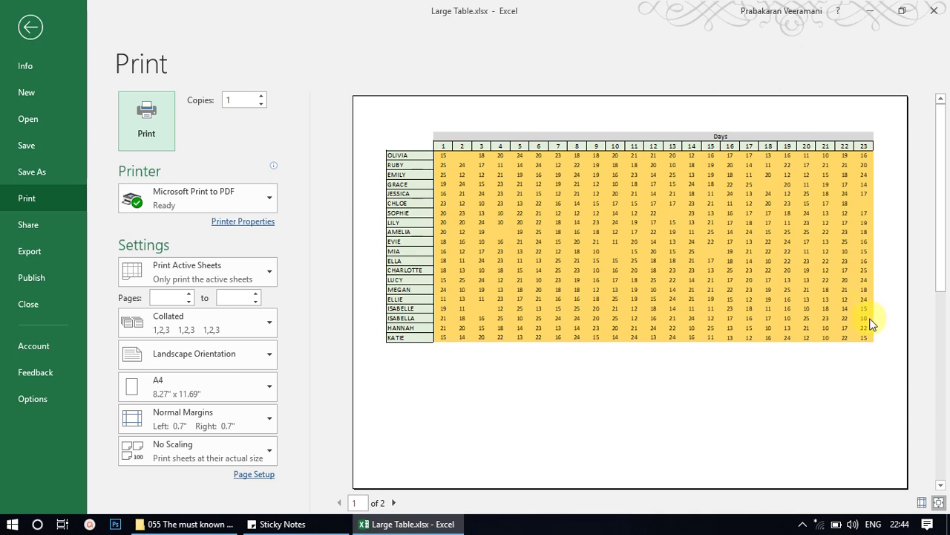
key(Escape)
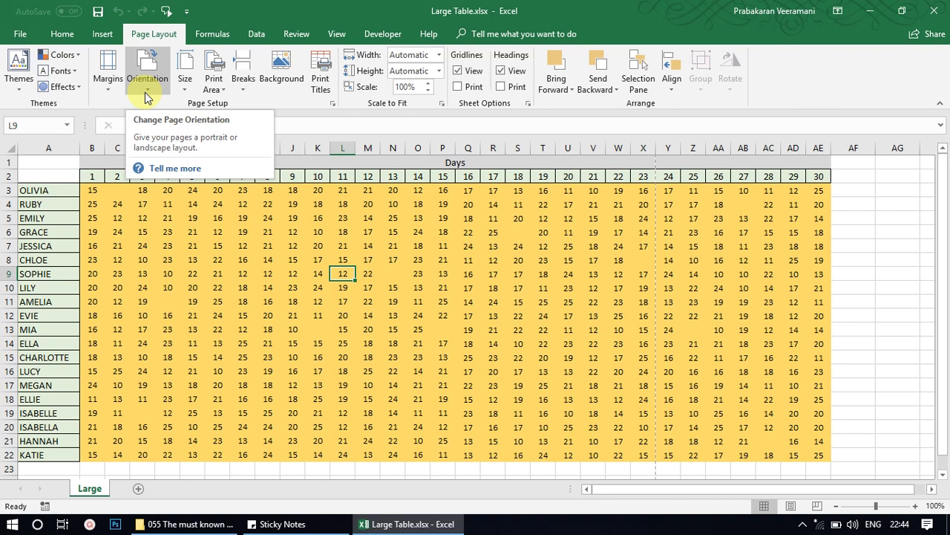
click(165, 230)
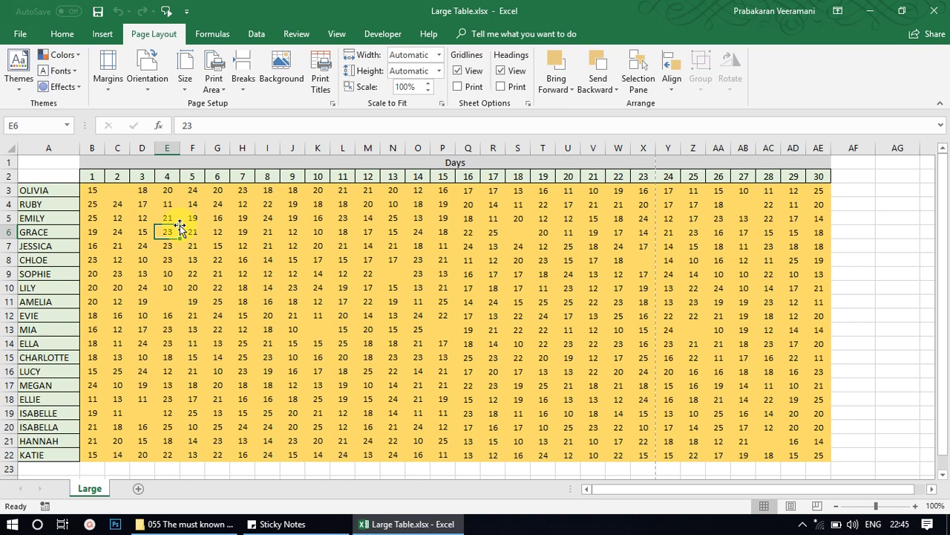
click(443, 274)
click(147, 80)
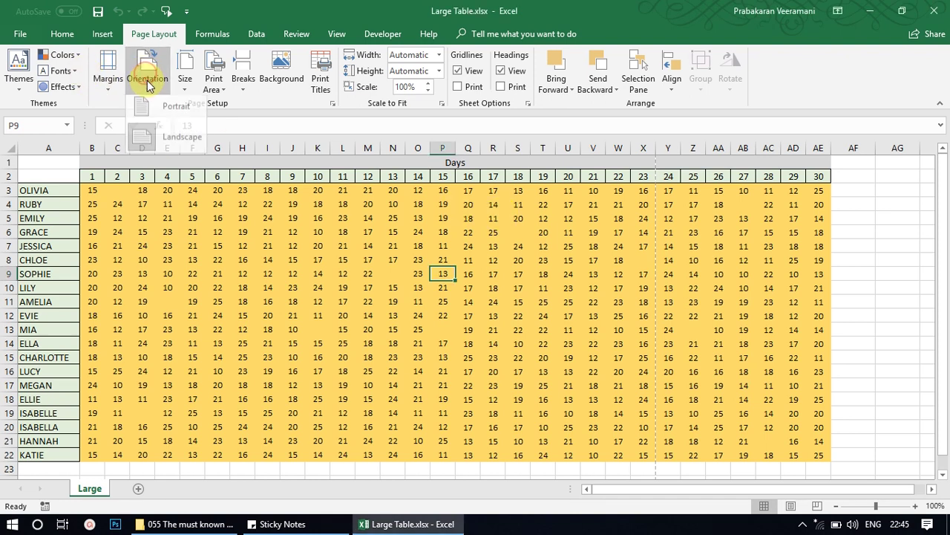
click(327, 9)
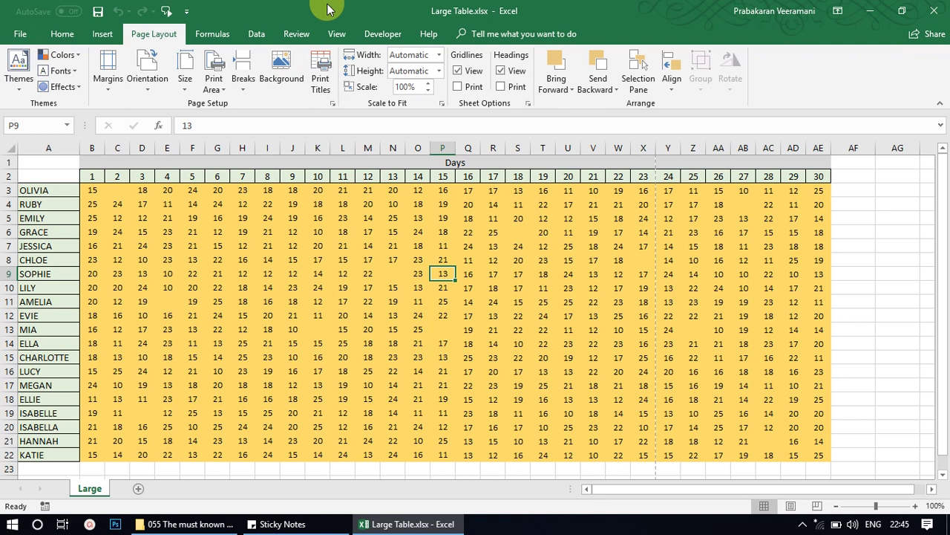
click(266, 233)
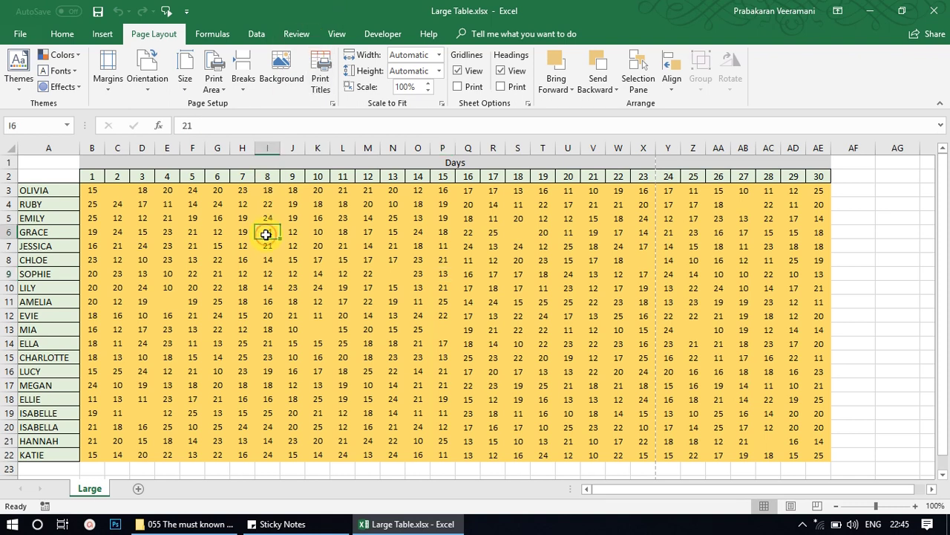
key(ctrl+p)
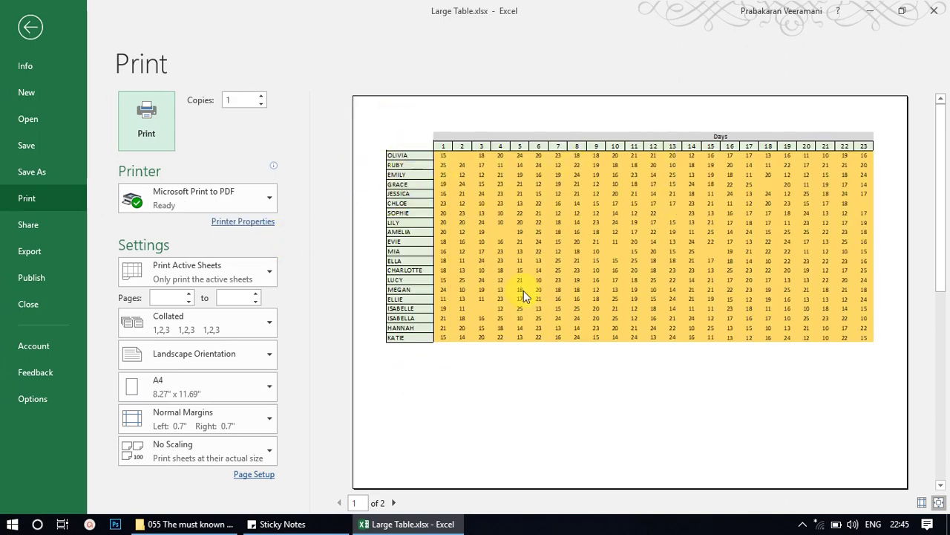
click(394, 502)
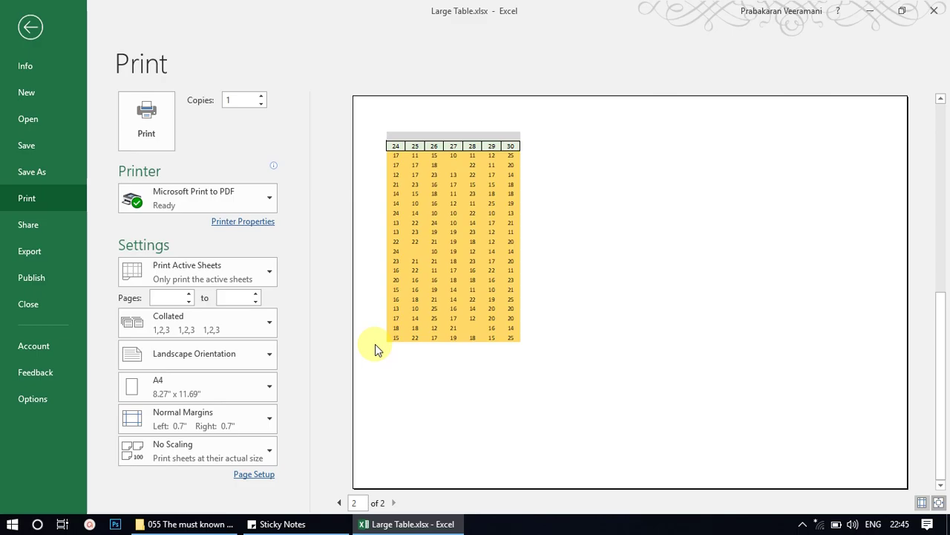
key(Escape)
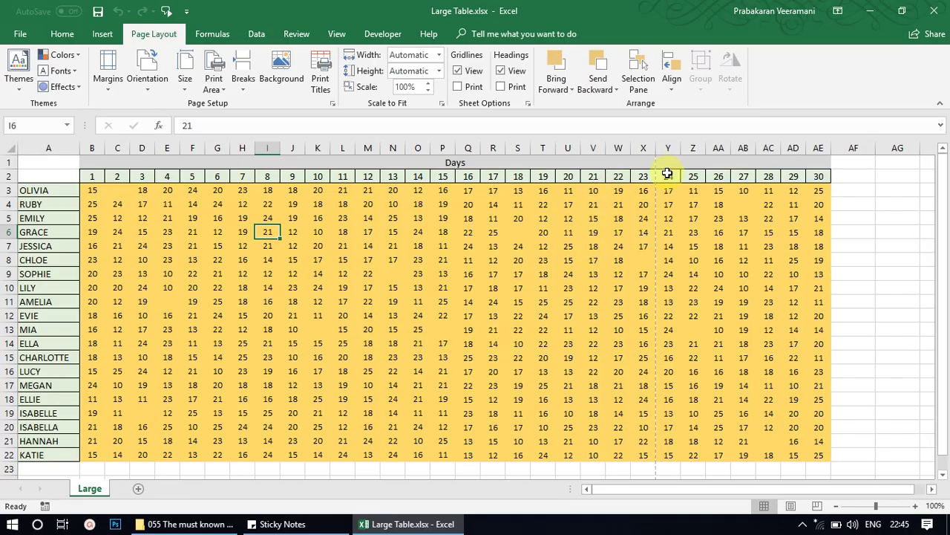
- Select the day 24 values, then columns A and Y, to check the page break position
drag(668, 174, 663, 452)
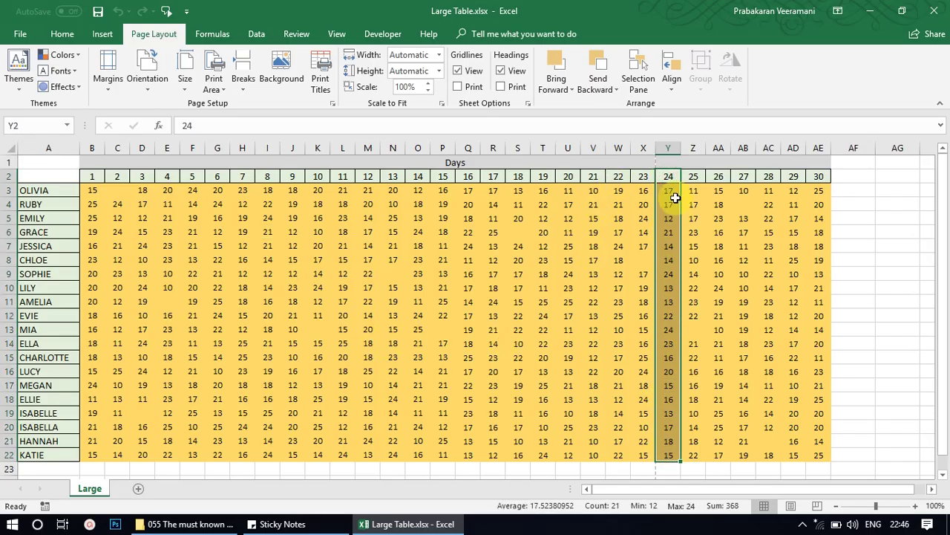
drag(668, 178, 662, 460)
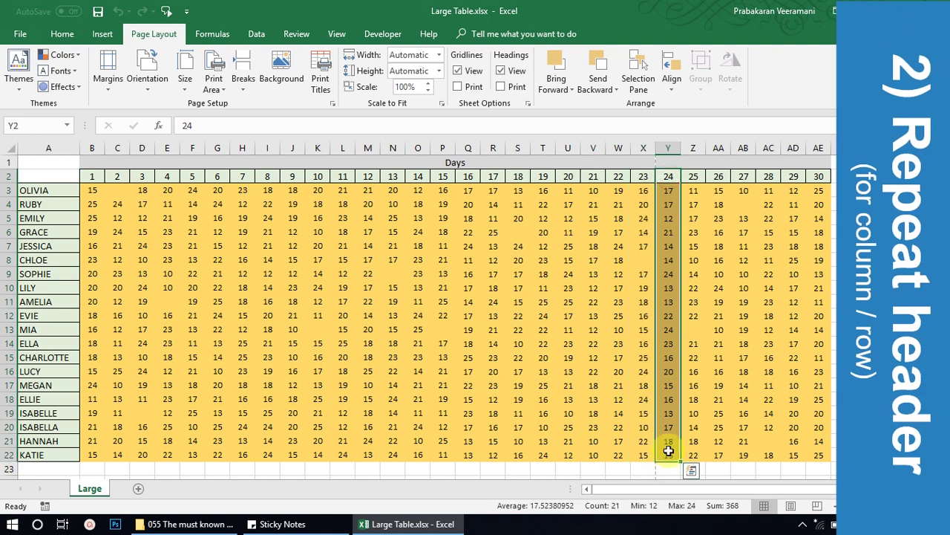
click(65, 147)
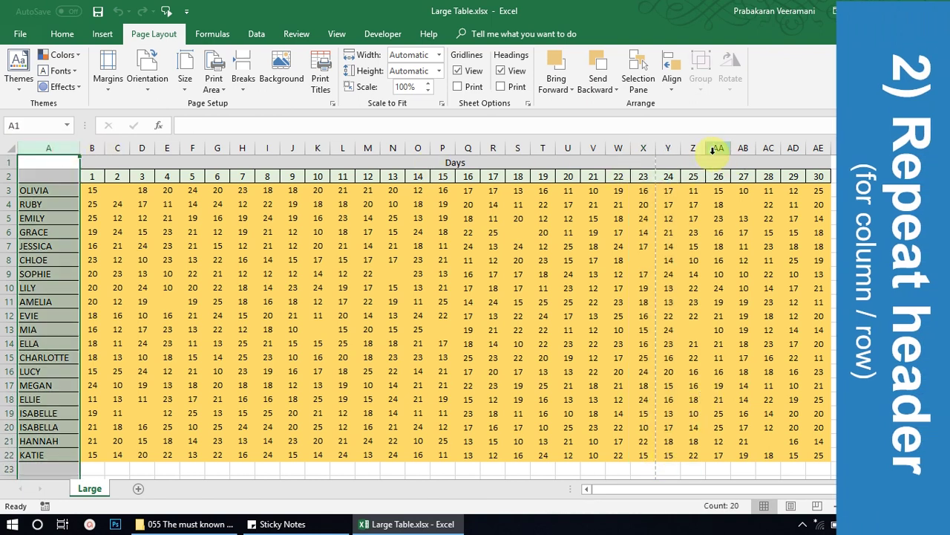
click(669, 144)
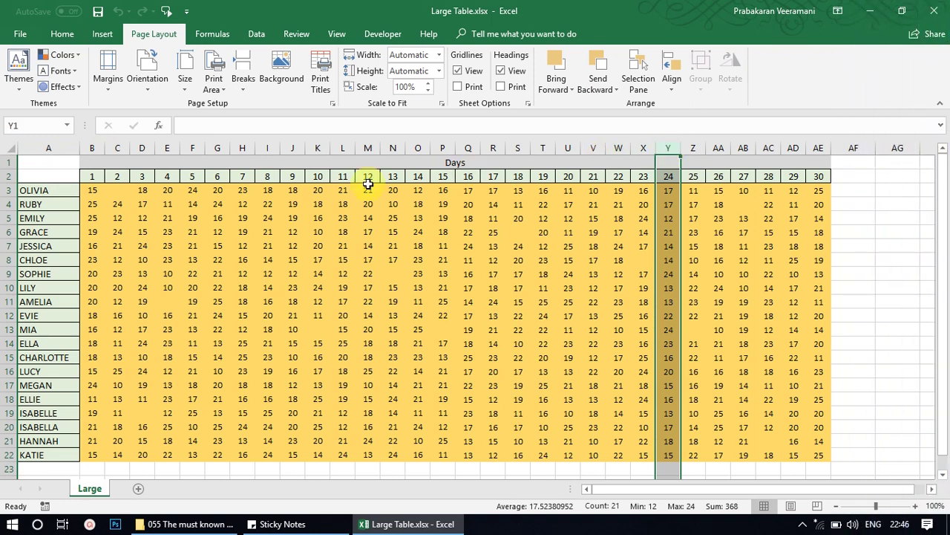
click(270, 207)
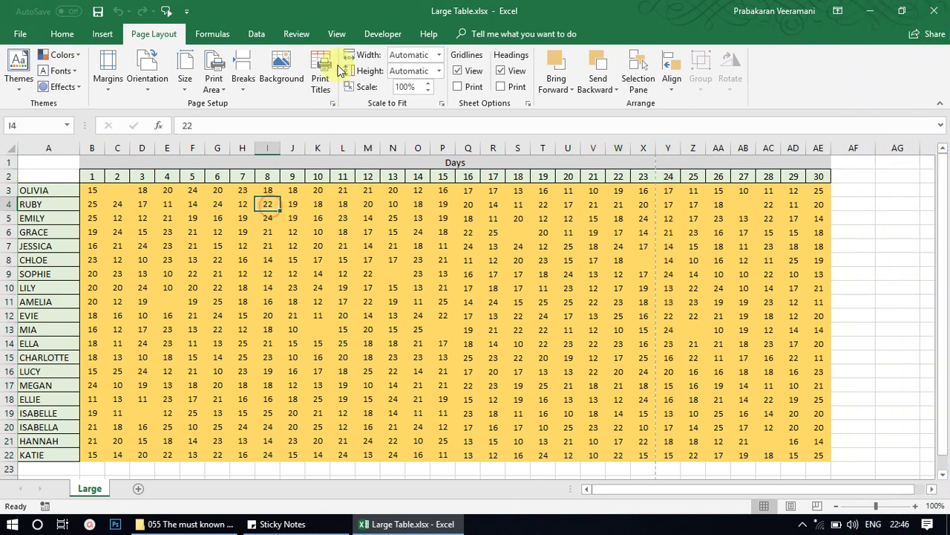
- Open Page Setup's Sheet tab through Print Titles on the Page Layout tab
click(224, 205)
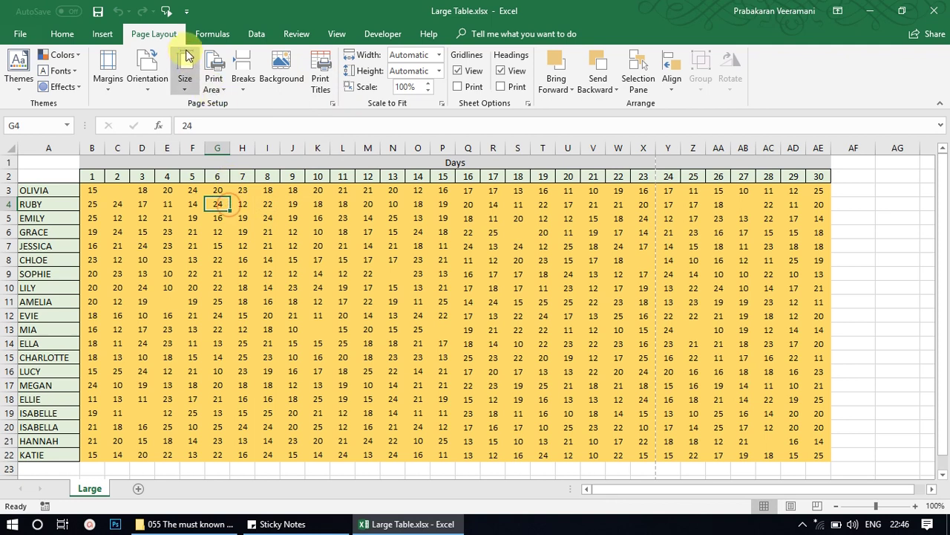
click(160, 34)
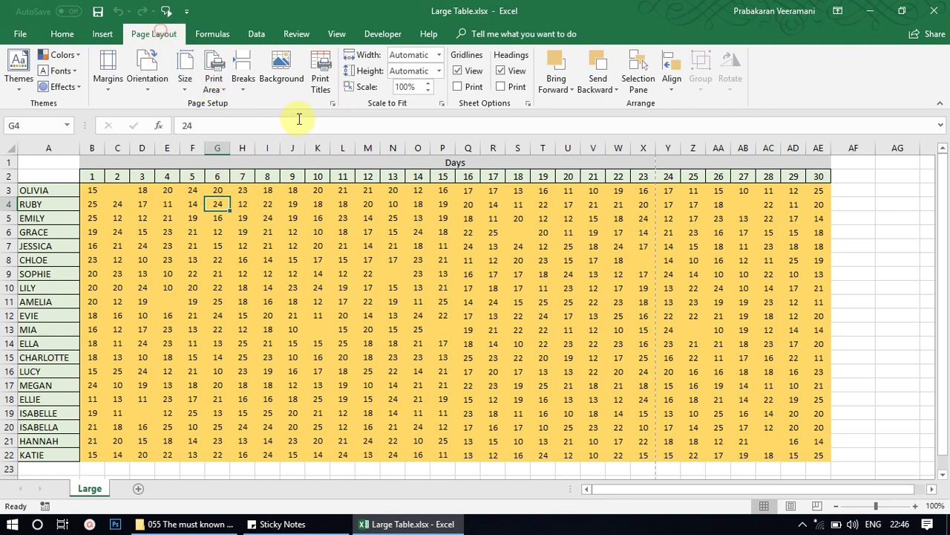
click(321, 70)
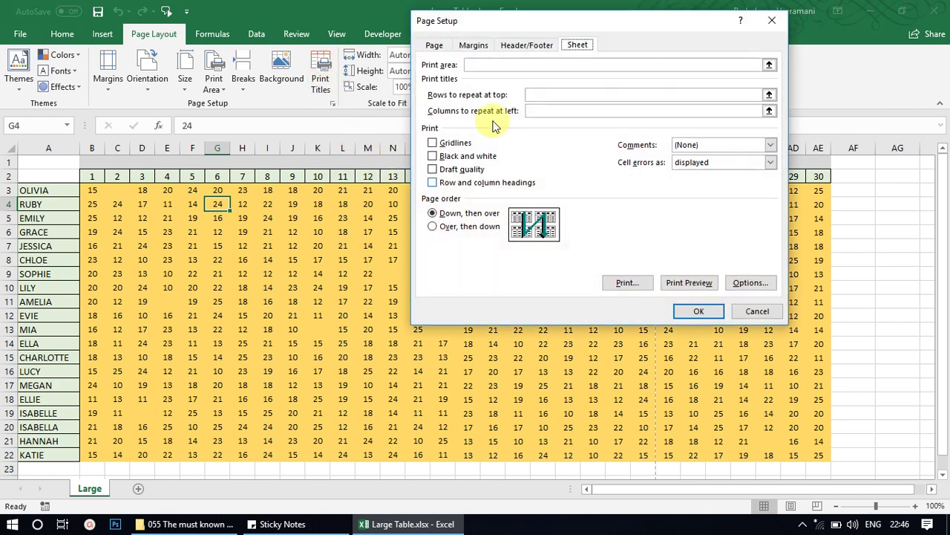
- In Page Setup, set rows $1:$2 to repeat at top and column $A:$A at left
drag(499, 22, 326, 208)
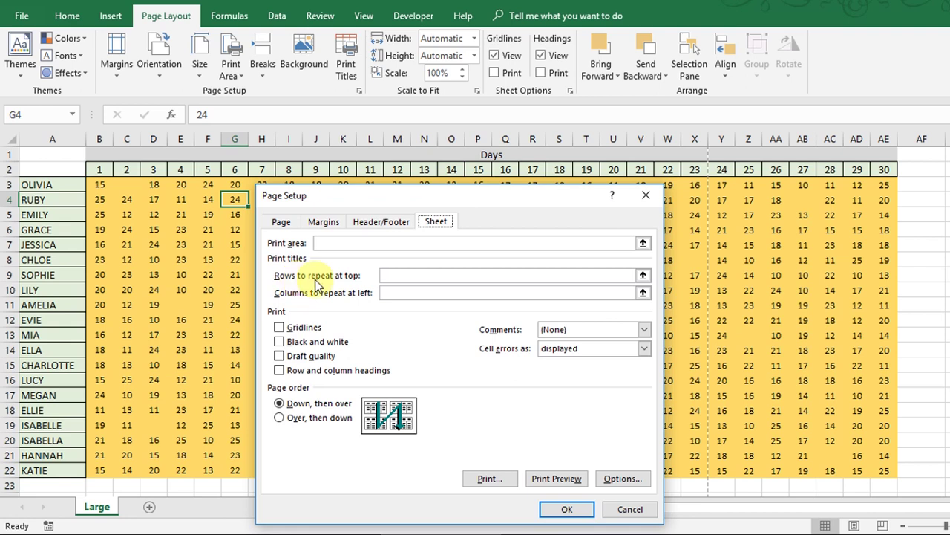
click(642, 276)
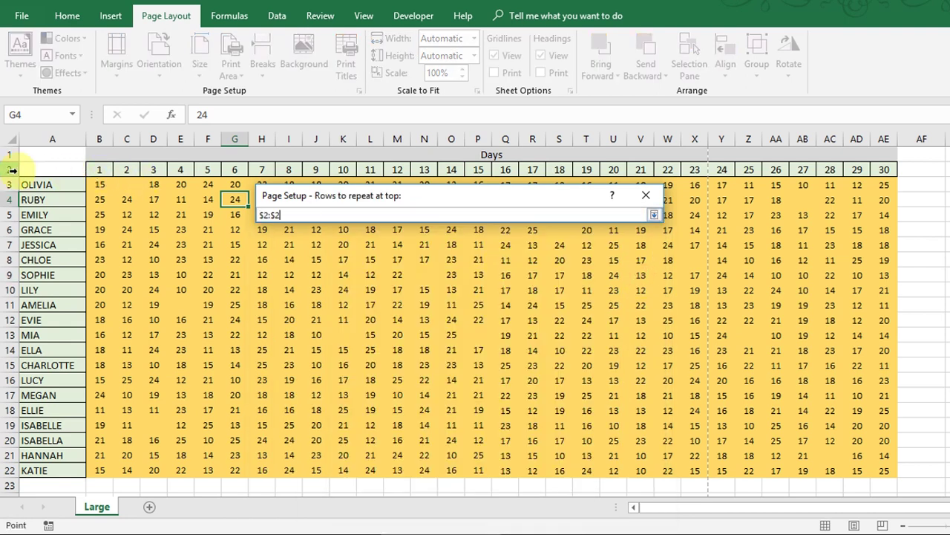
drag(31, 169, 20, 144)
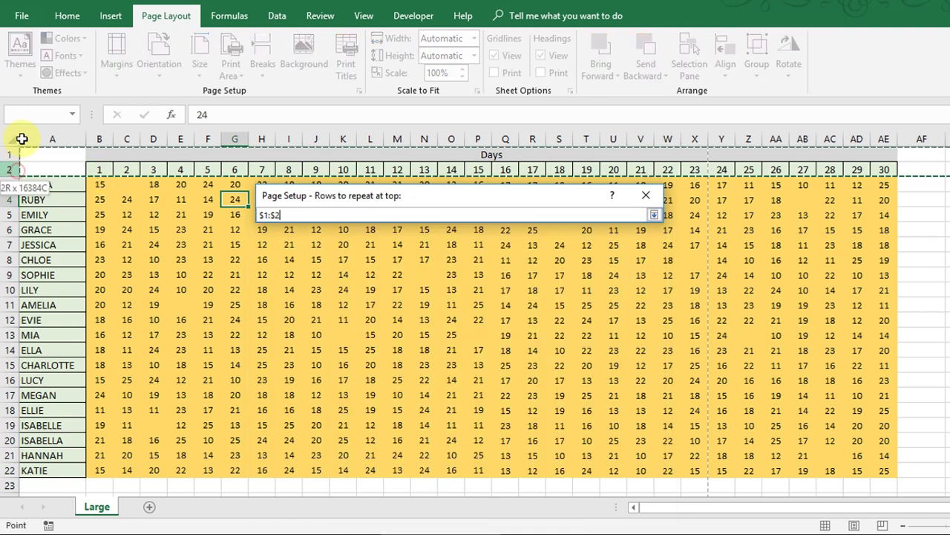
click(653, 215)
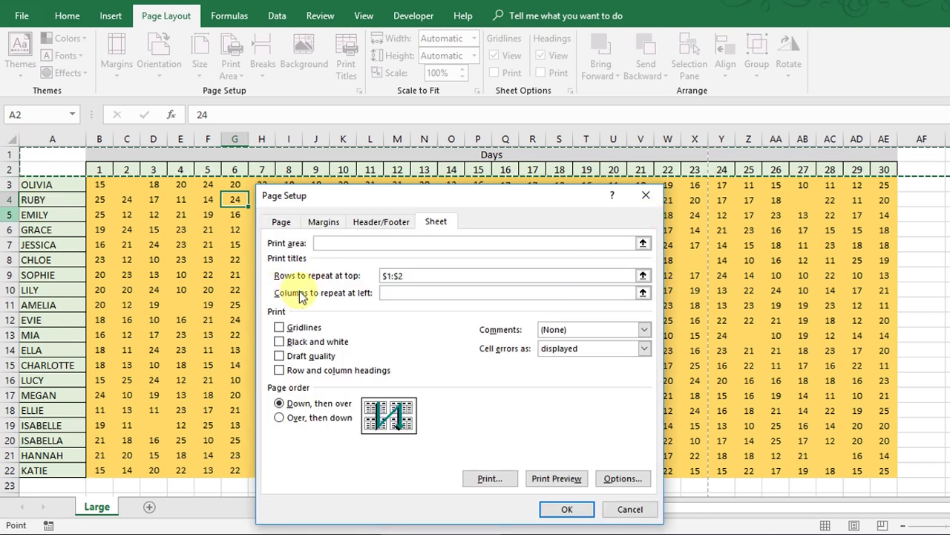
click(643, 293)
click(64, 139)
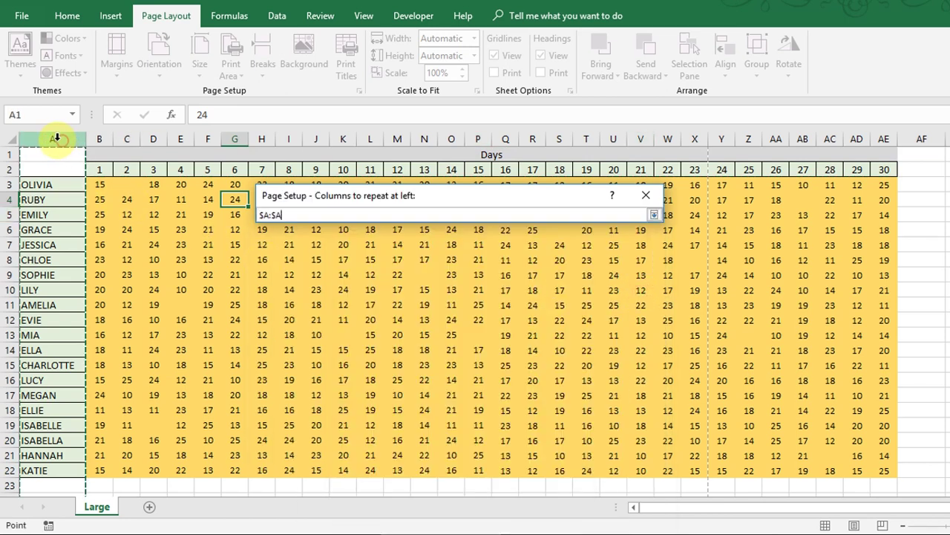
click(654, 216)
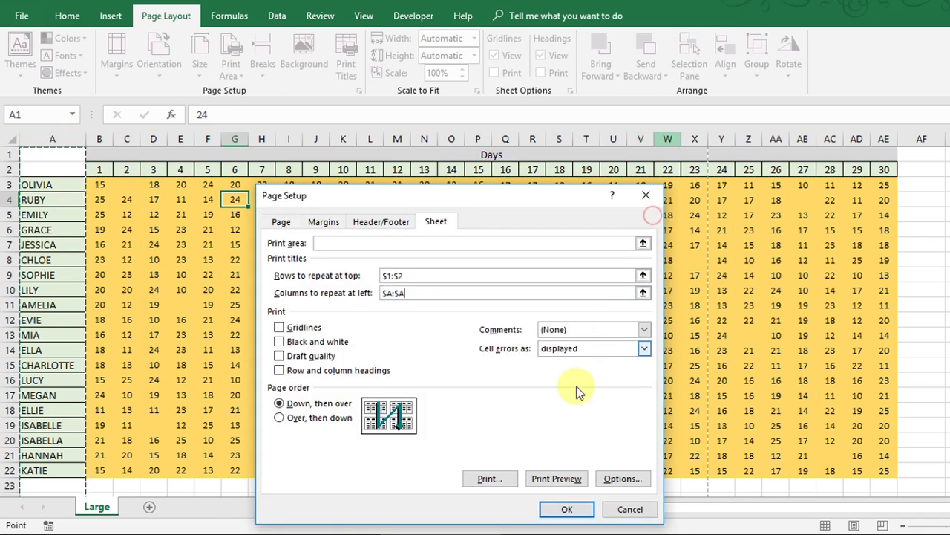
click(558, 511)
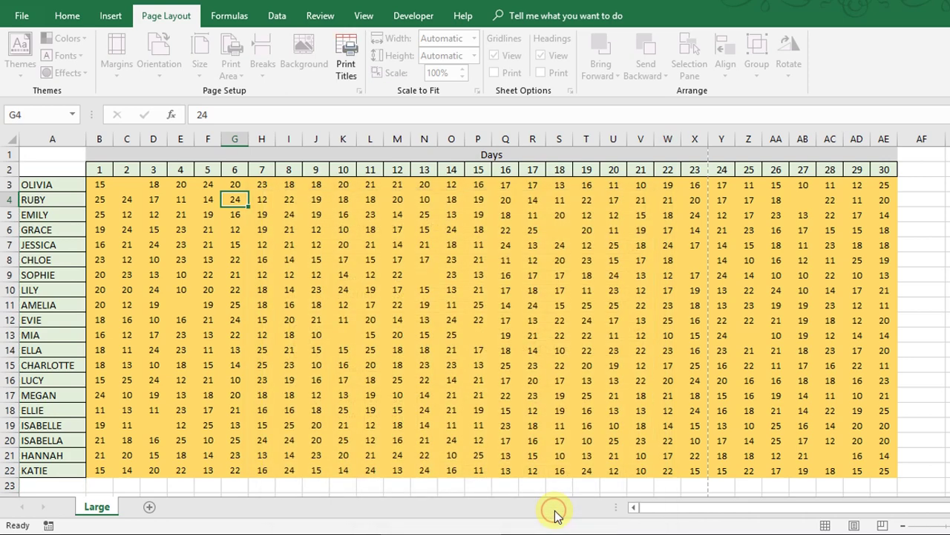
drag(900, 170, 290, 157)
drag(30, 43, 3, 15)
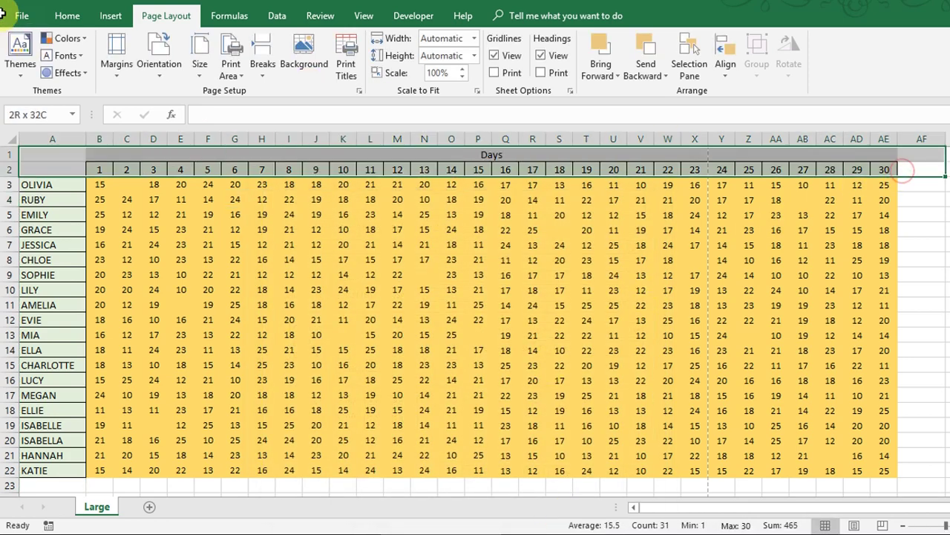
click(45, 139)
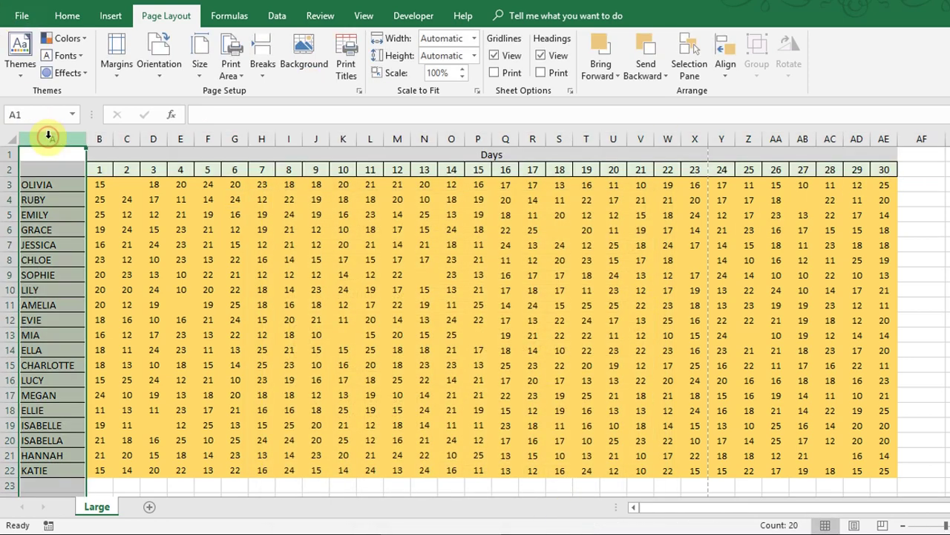
click(127, 215)
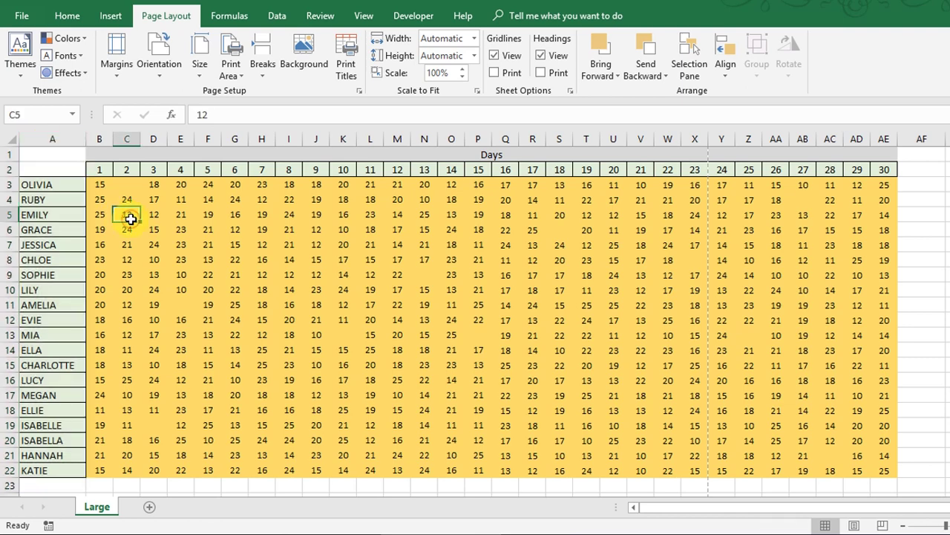
key(ctrl+p)
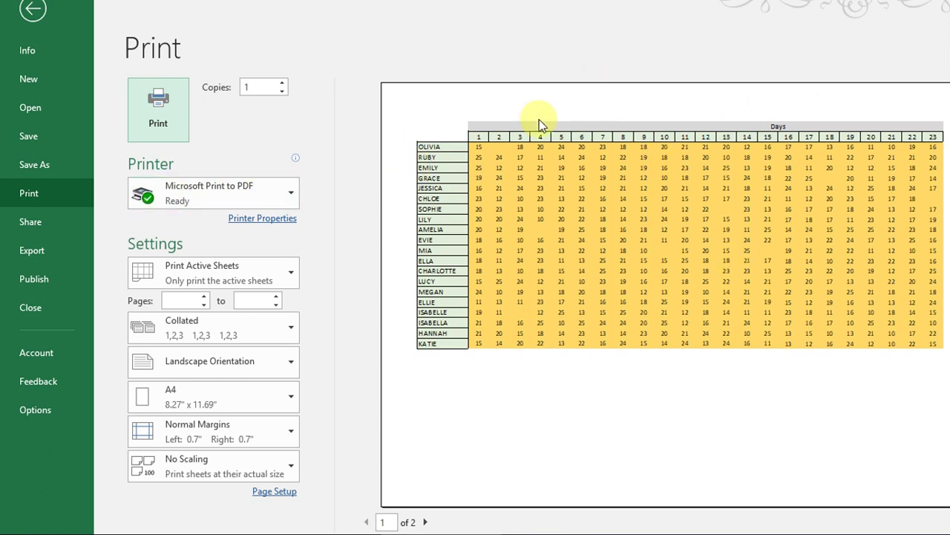
click(427, 522)
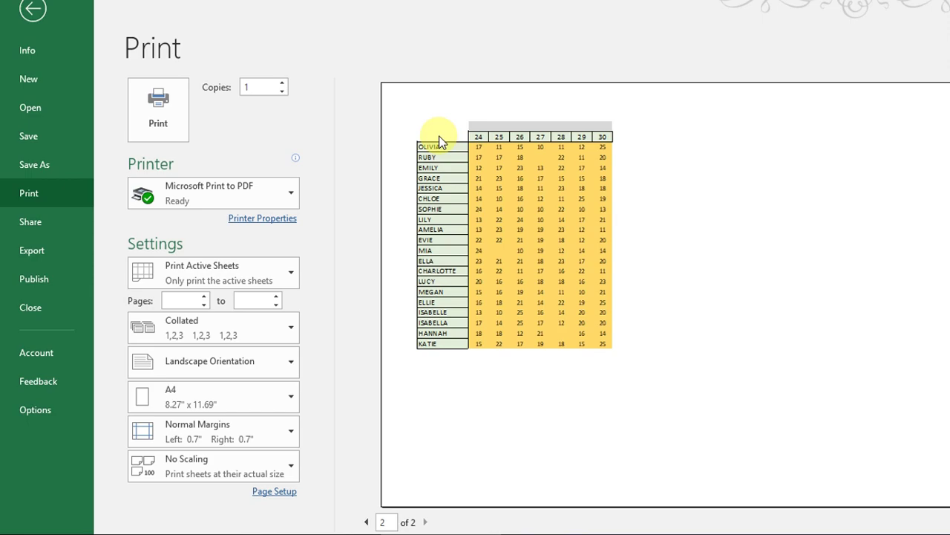
key(Escape)
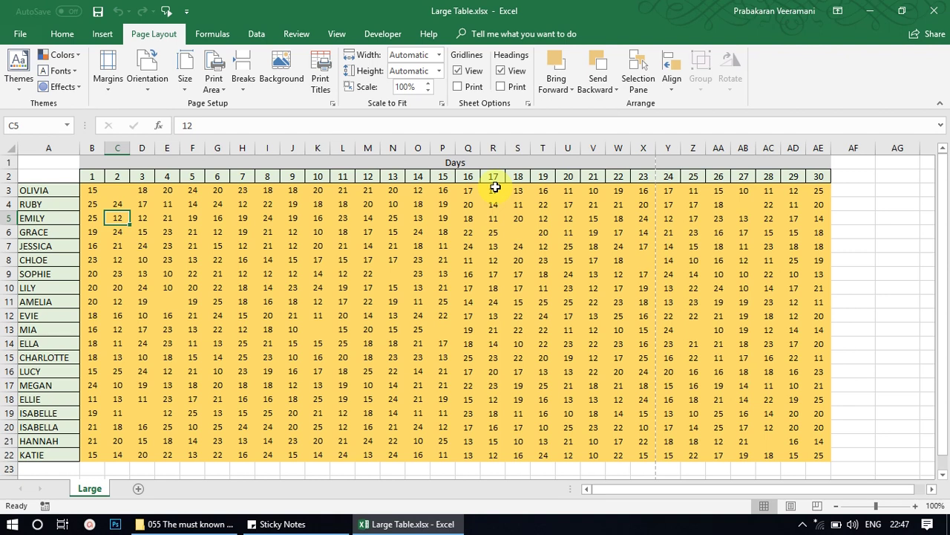
- From cell J6, open the print preview showing page 1 of 2 of the landscape table
click(290, 233)
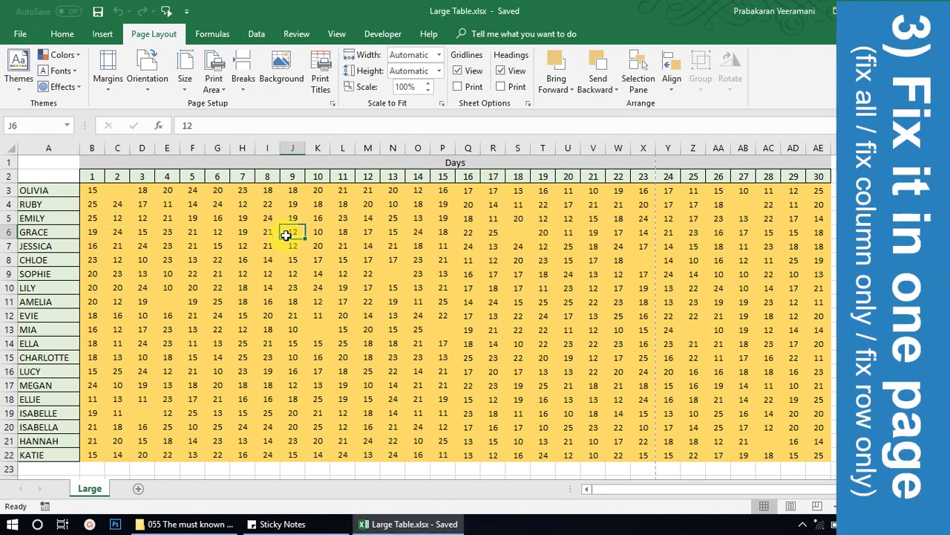
key(ctrl+p)
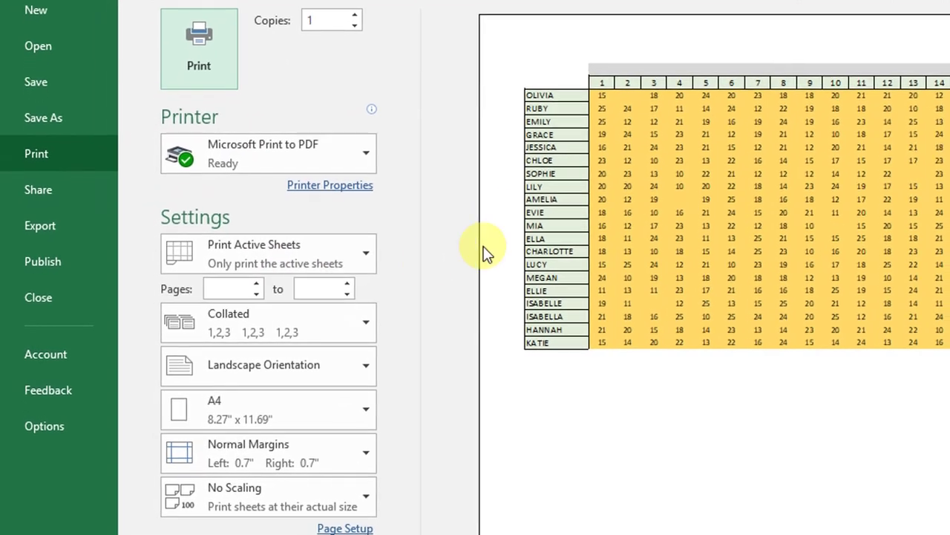
click(364, 256)
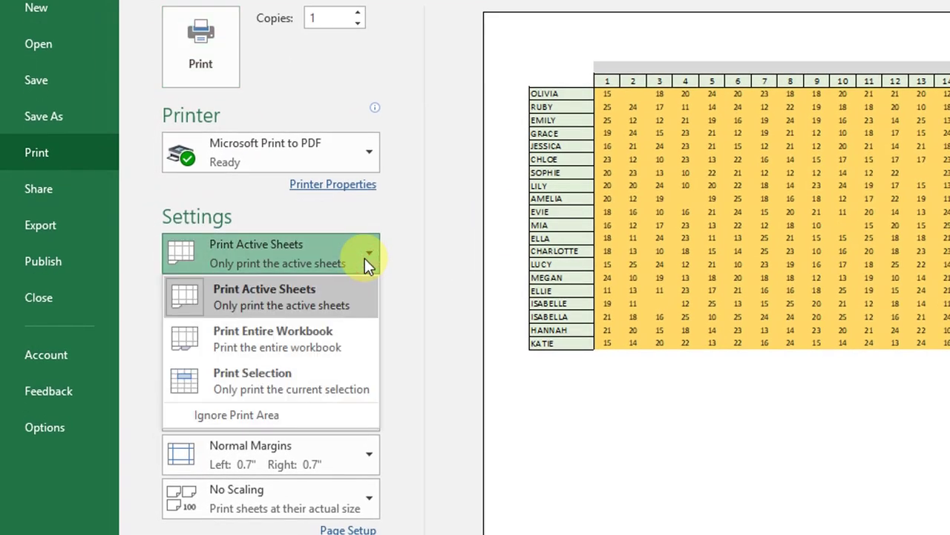
click(415, 213)
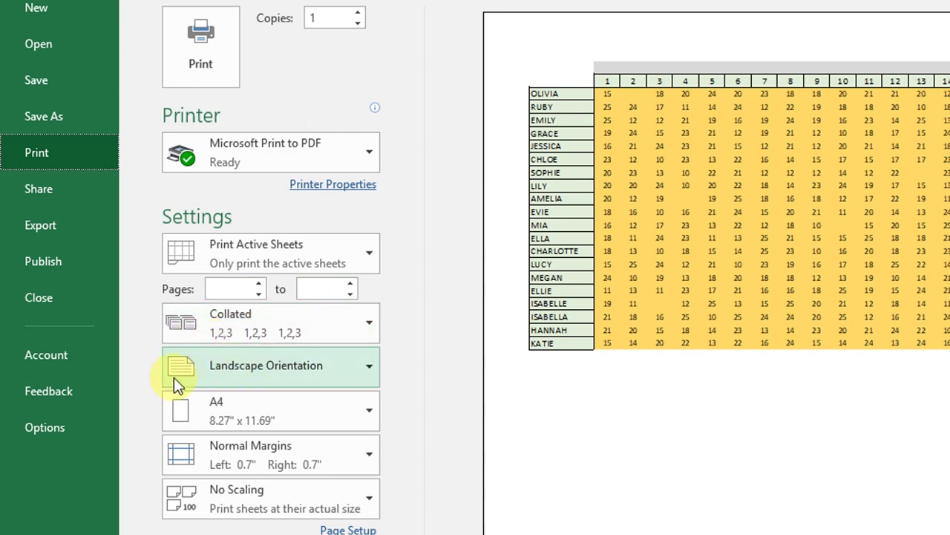
click(210, 417)
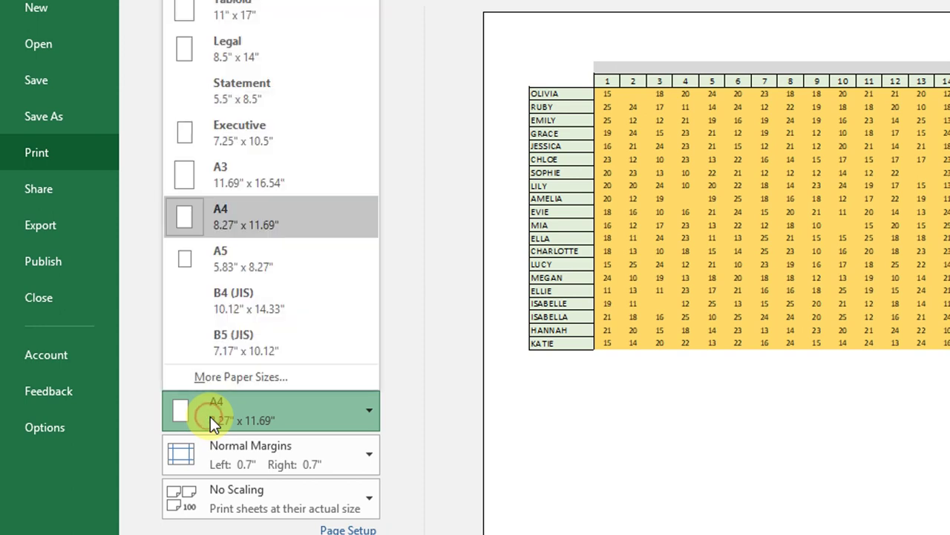
click(140, 411)
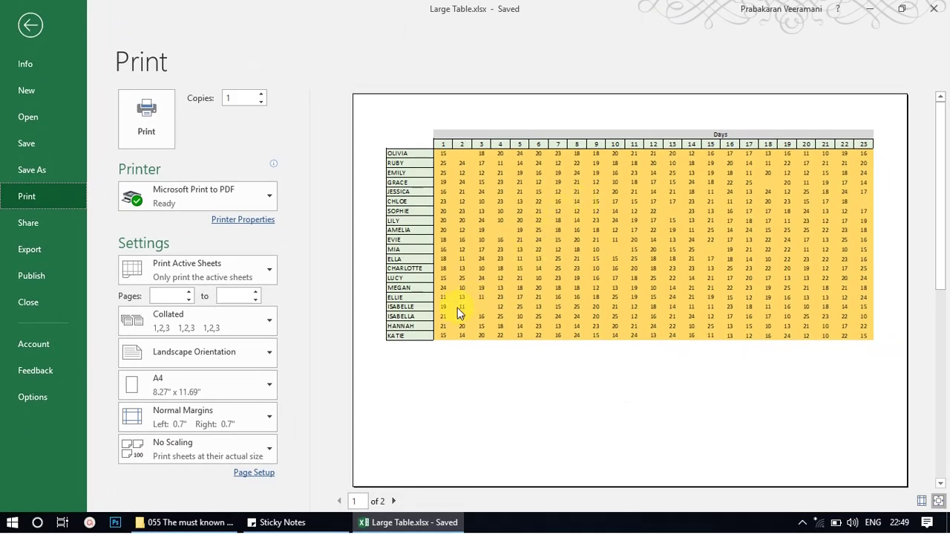
- Page through both preview pages, then open the No Scaling dropdown
click(393, 500)
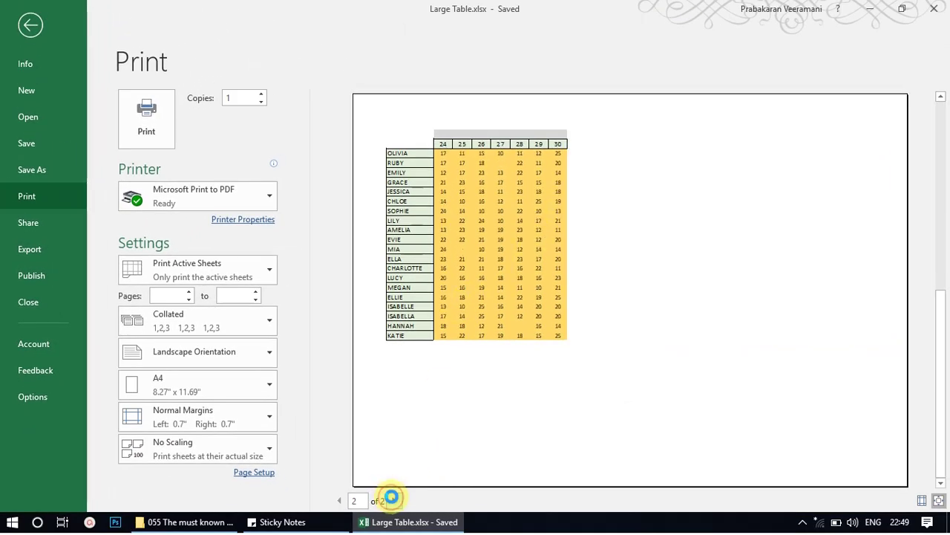
click(340, 500)
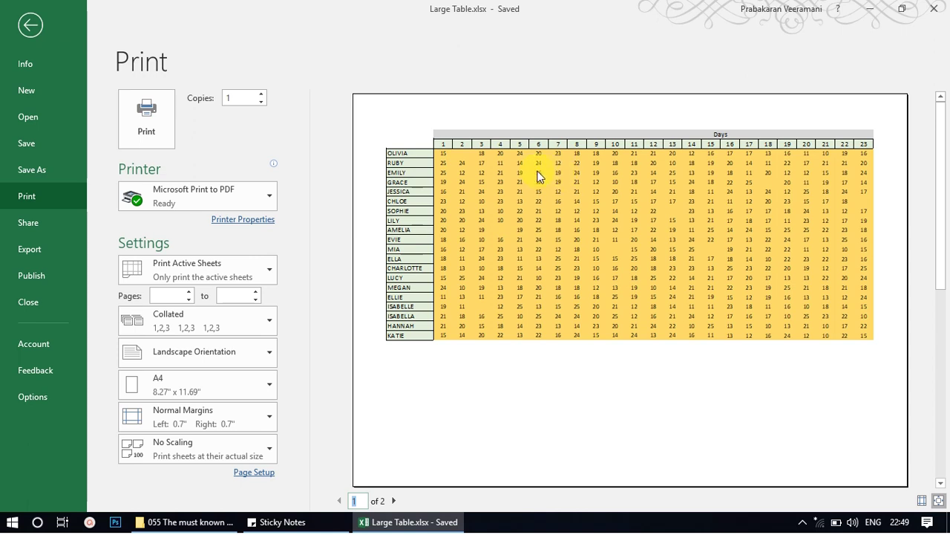
click(189, 459)
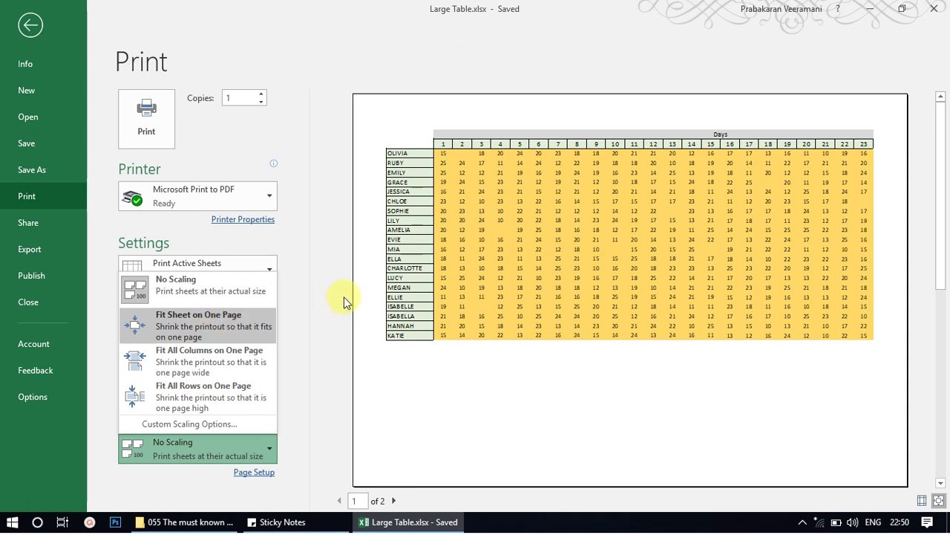
- Try Fit Sheet on One Page and Fit All Columns, then choose Fit All Rows on One Page
click(170, 315)
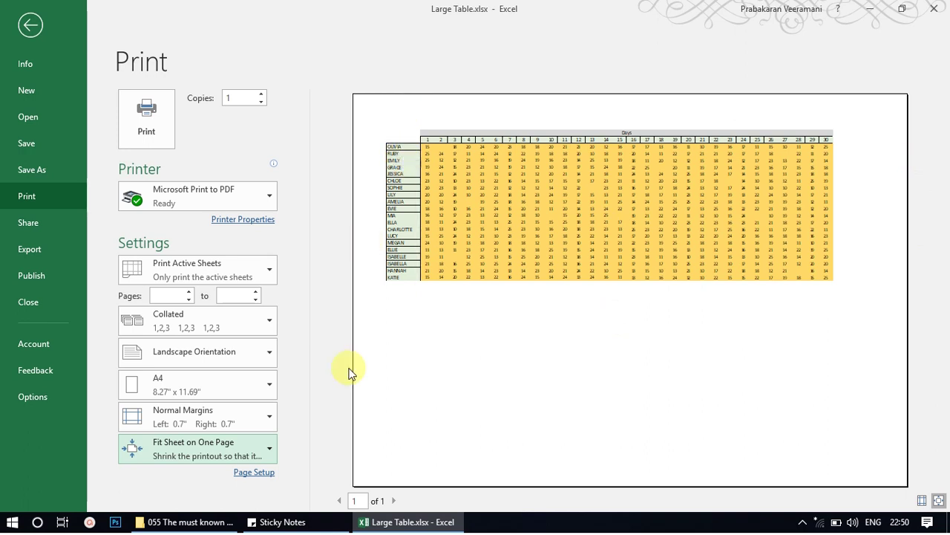
click(240, 453)
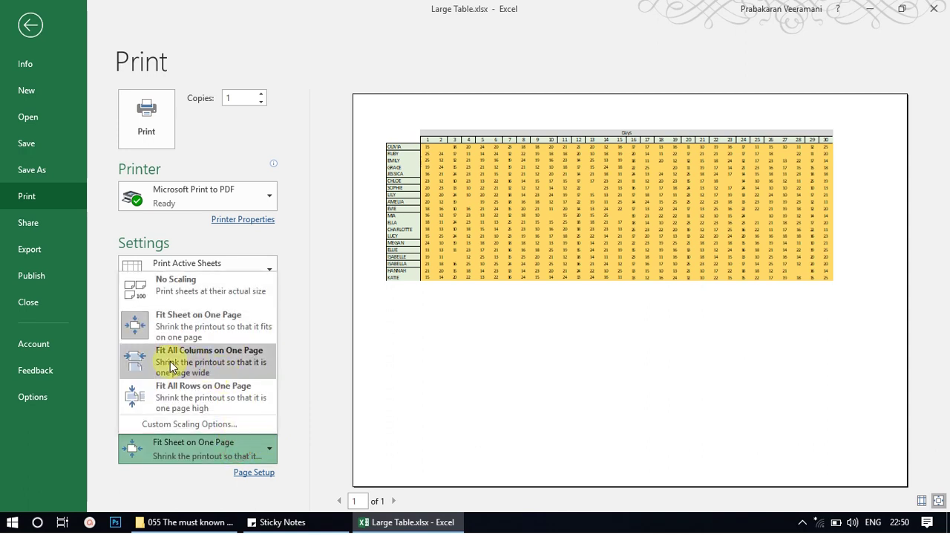
key(Escape)
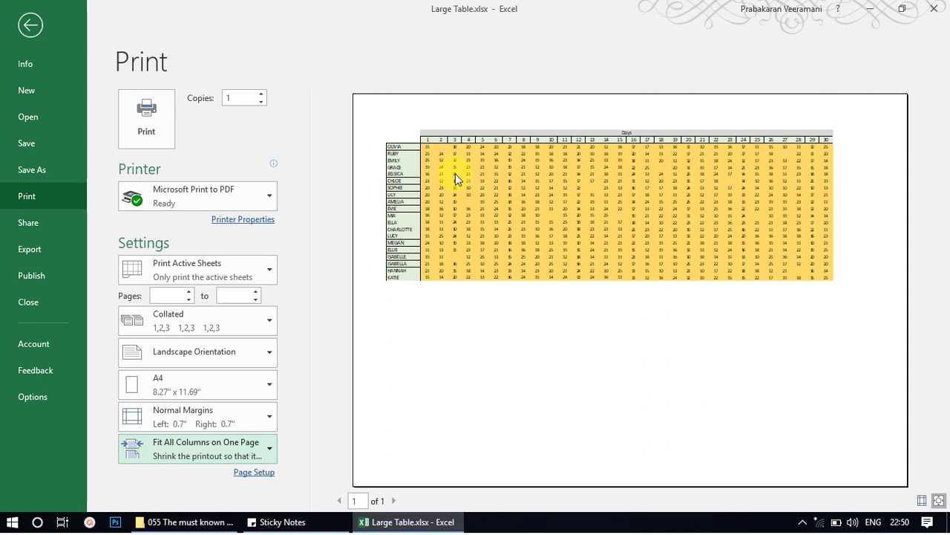
click(263, 441)
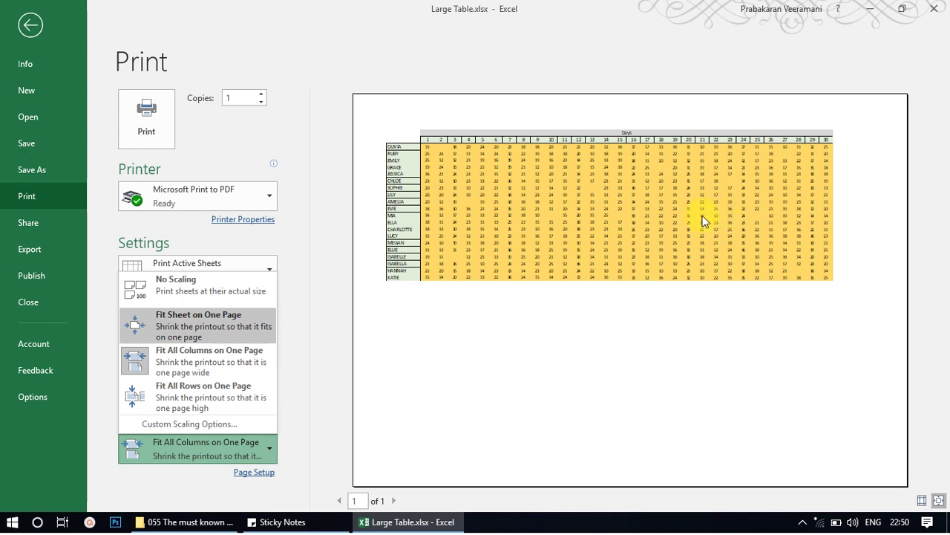
click(201, 398)
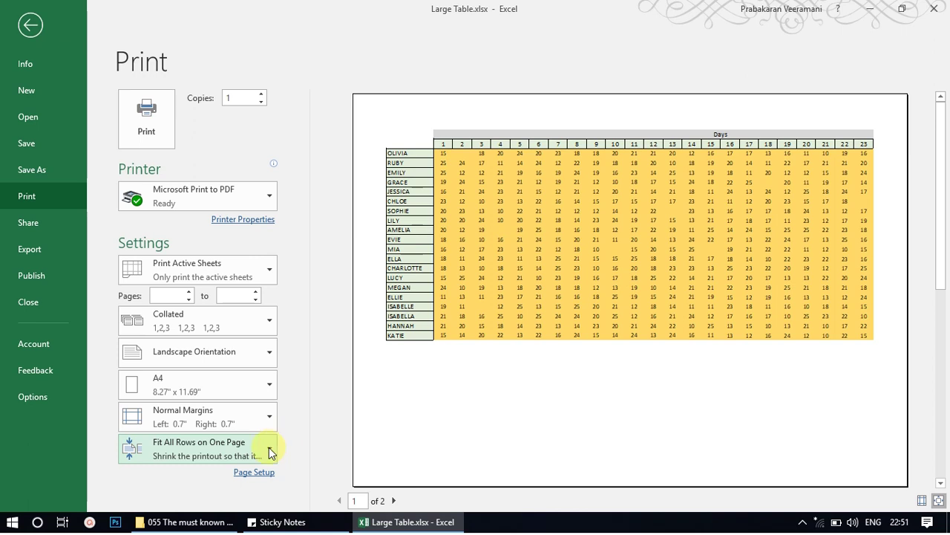
click(270, 448)
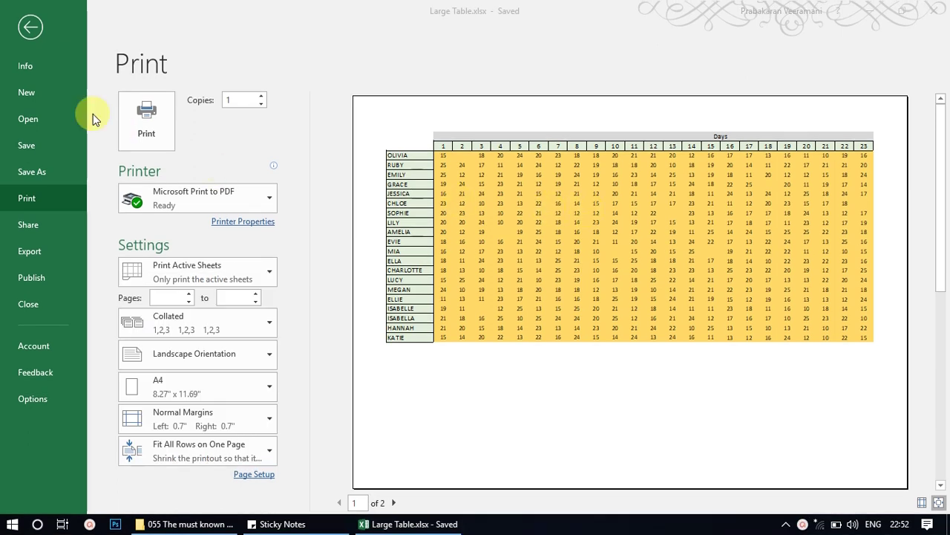
click(30, 29)
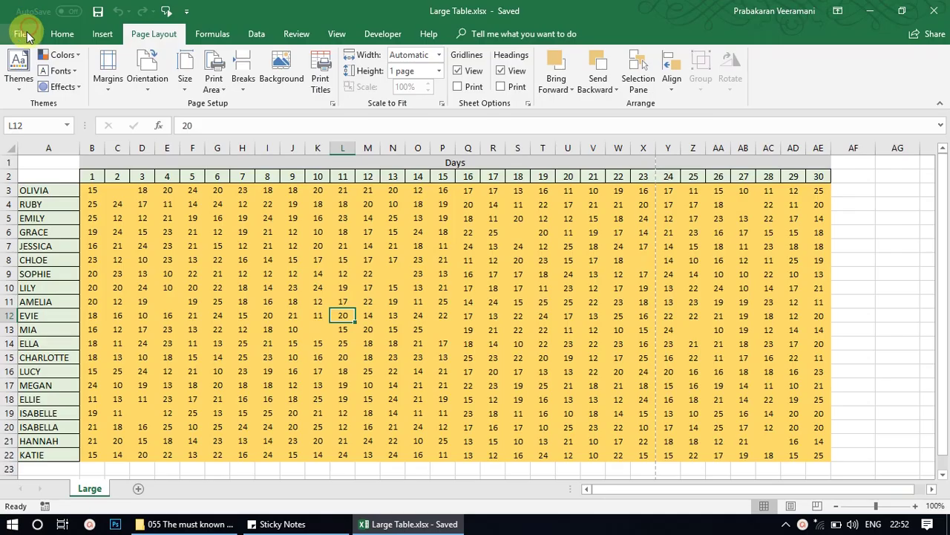
click(232, 250)
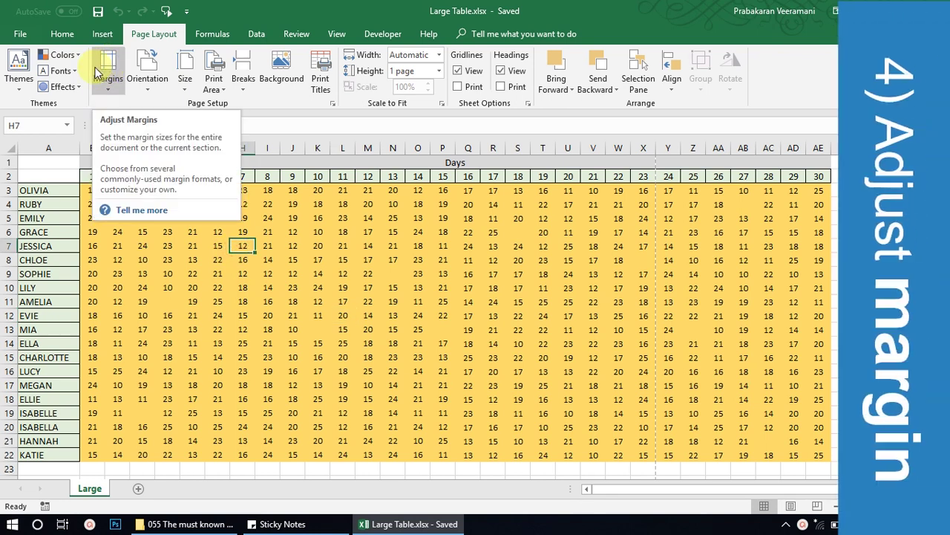
click(95, 72)
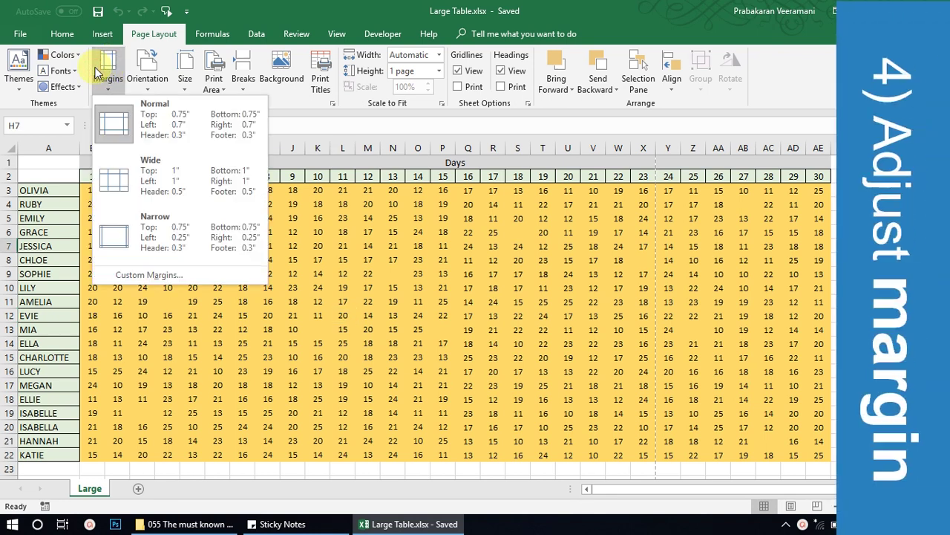
click(401, 236)
click(372, 233)
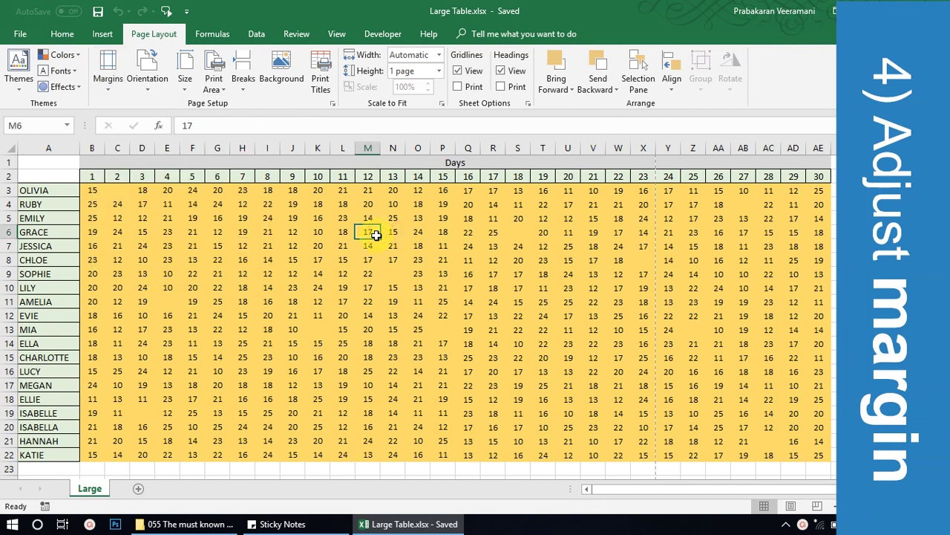
key(ctrl+p)
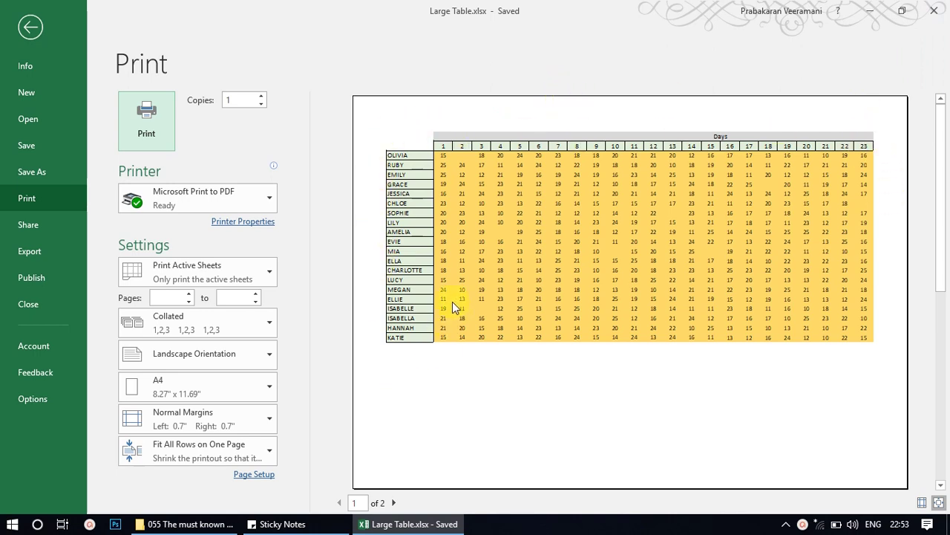
- Apply Narrow margins (0.25" left and right) and reopen the print preview showing days 1–25
key(Escape)
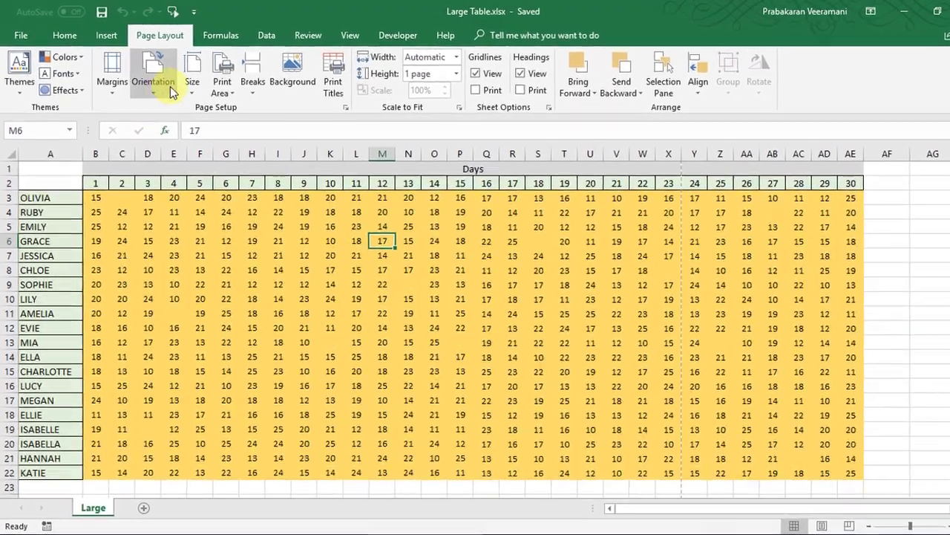
click(112, 74)
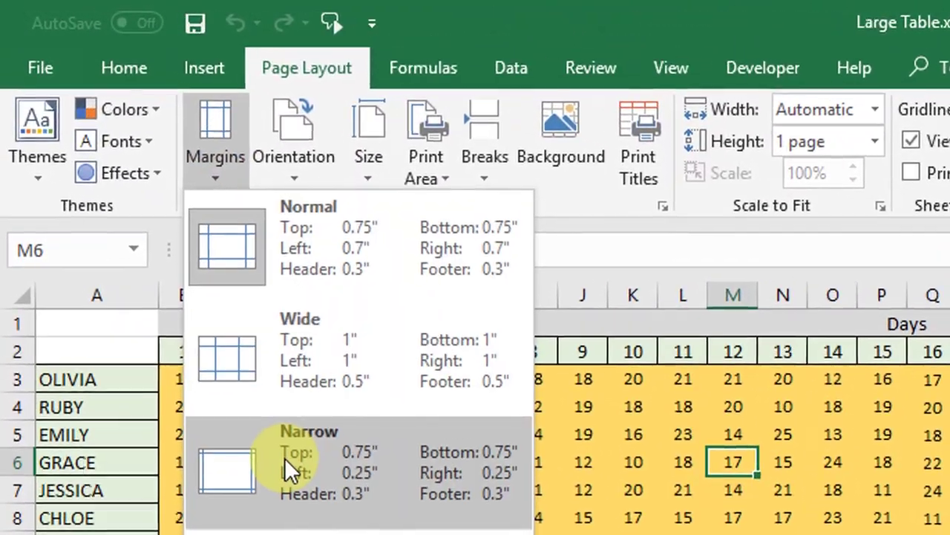
click(286, 459)
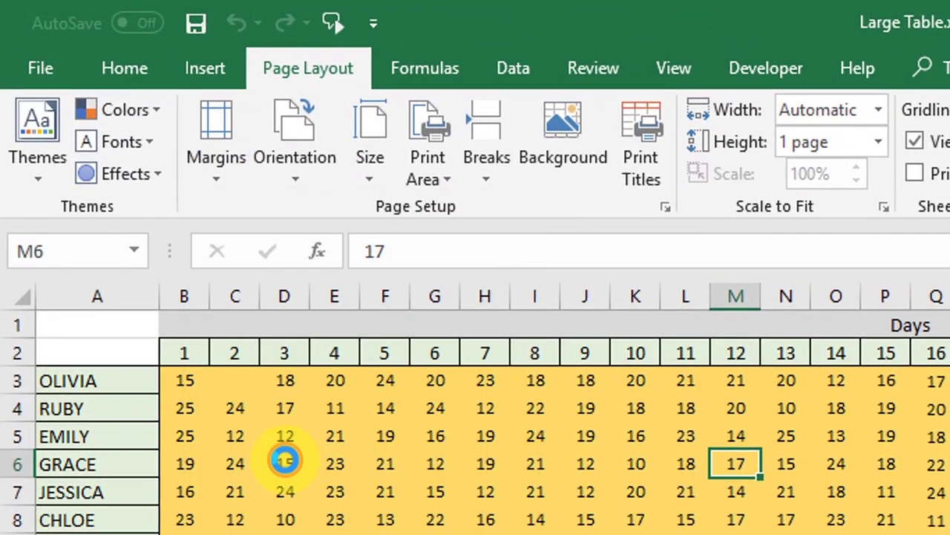
click(206, 149)
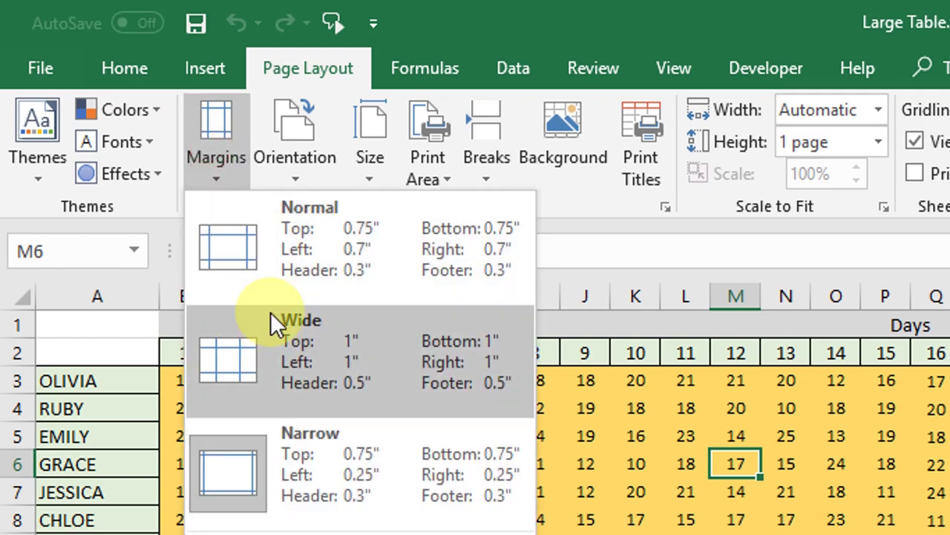
click(288, 437)
click(397, 433)
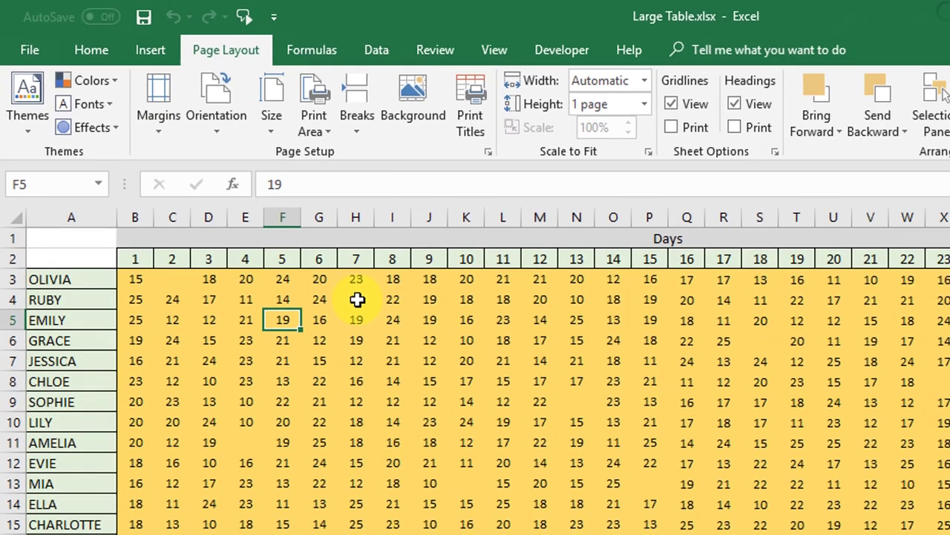
key(ctrl+p)
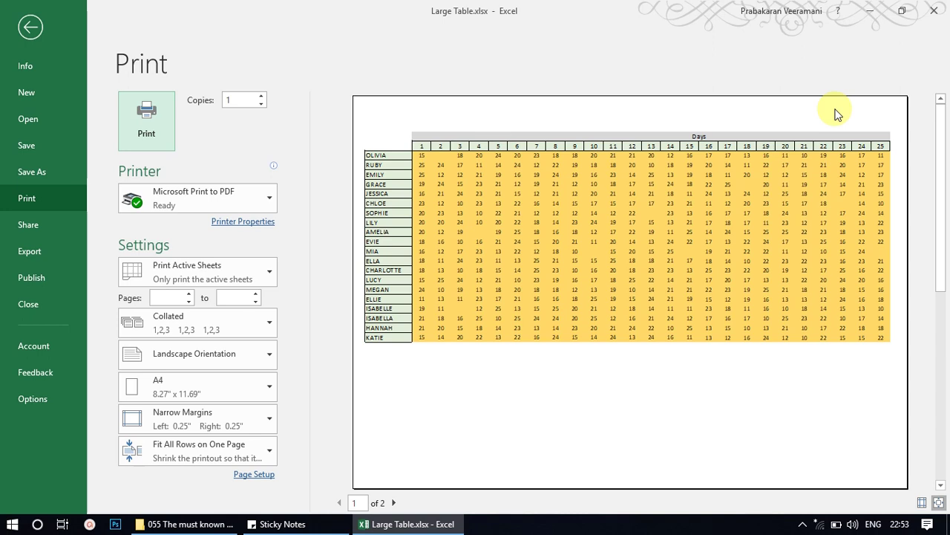
- Leave the preview, dismiss the Margins list unchanged, then reopen the preview from cell M8
key(Escape)
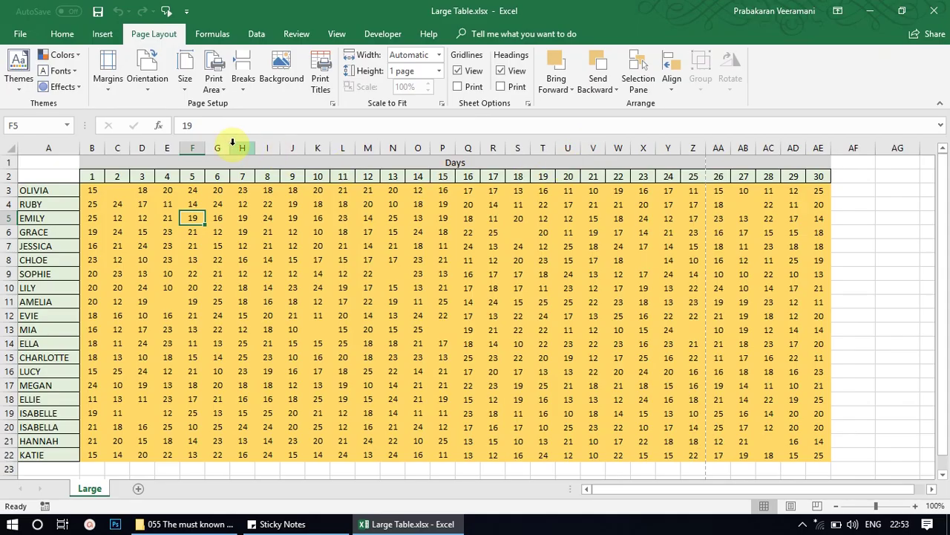
click(109, 72)
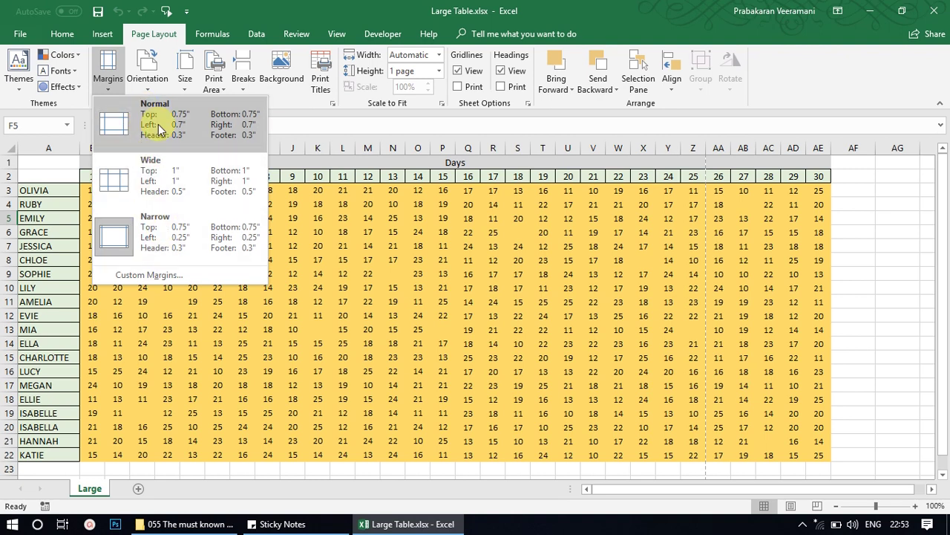
click(290, 238)
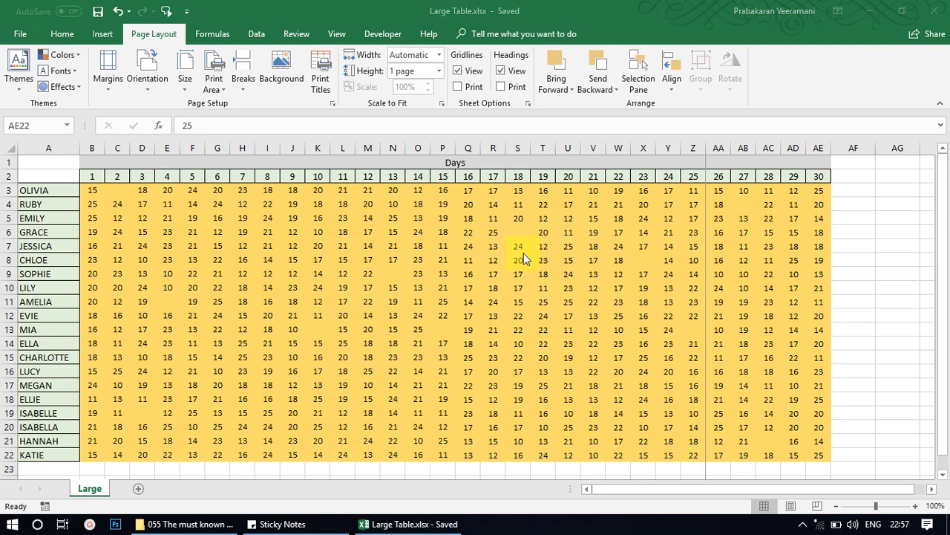
click(368, 260)
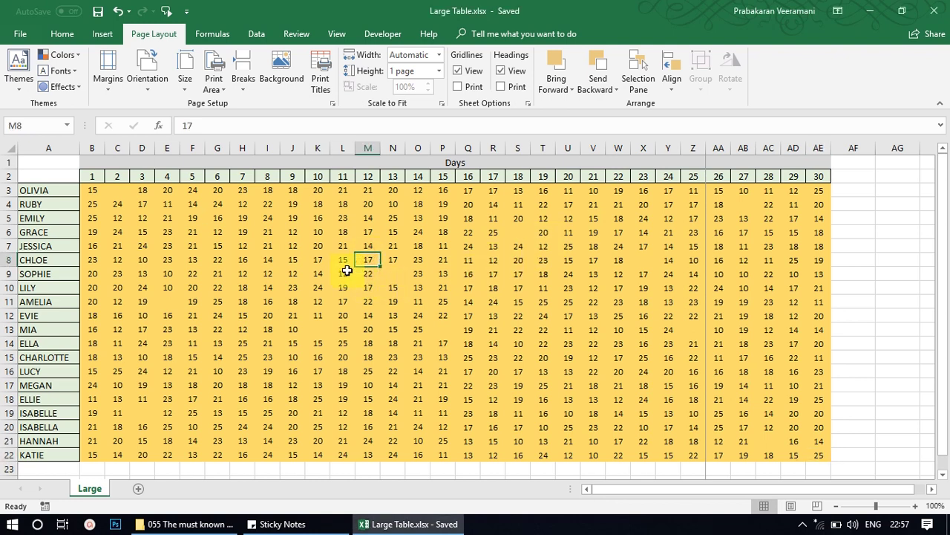
key(ctrl+p)
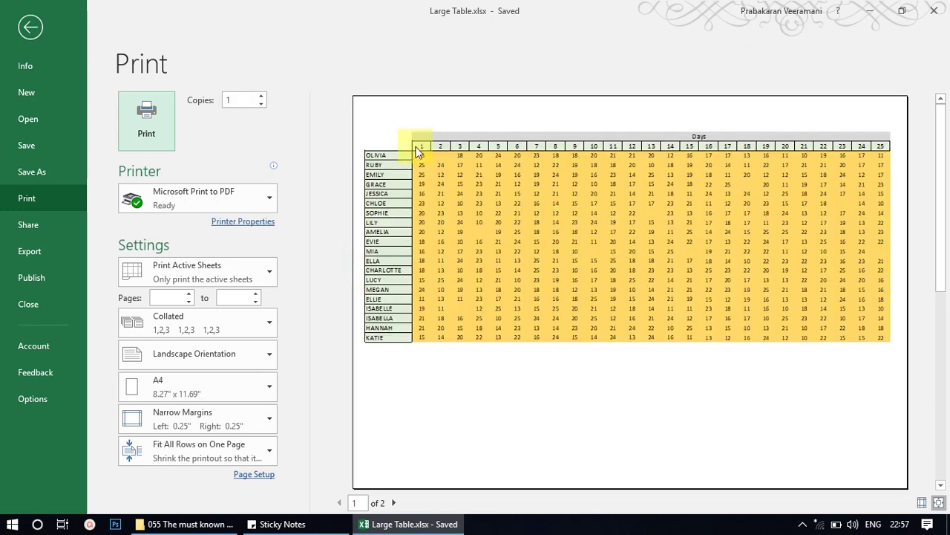
click(394, 504)
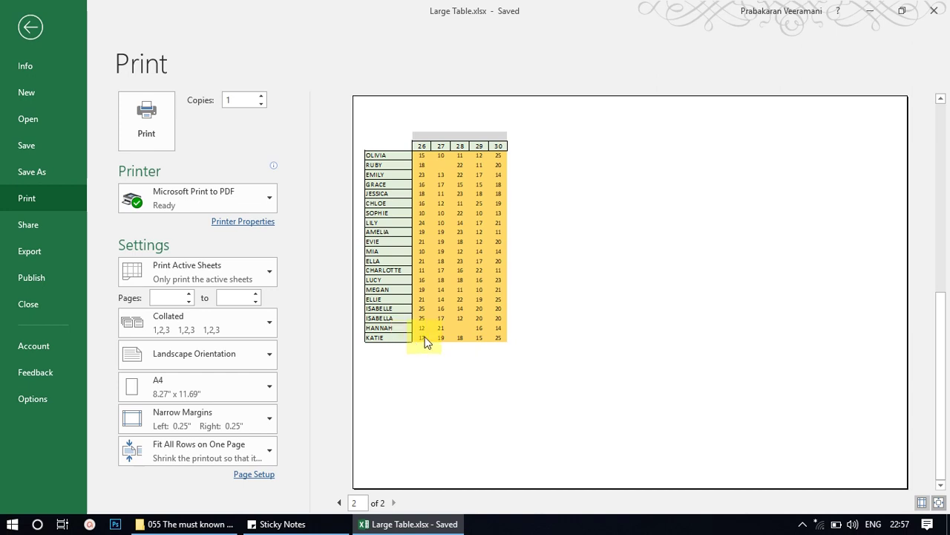
click(268, 456)
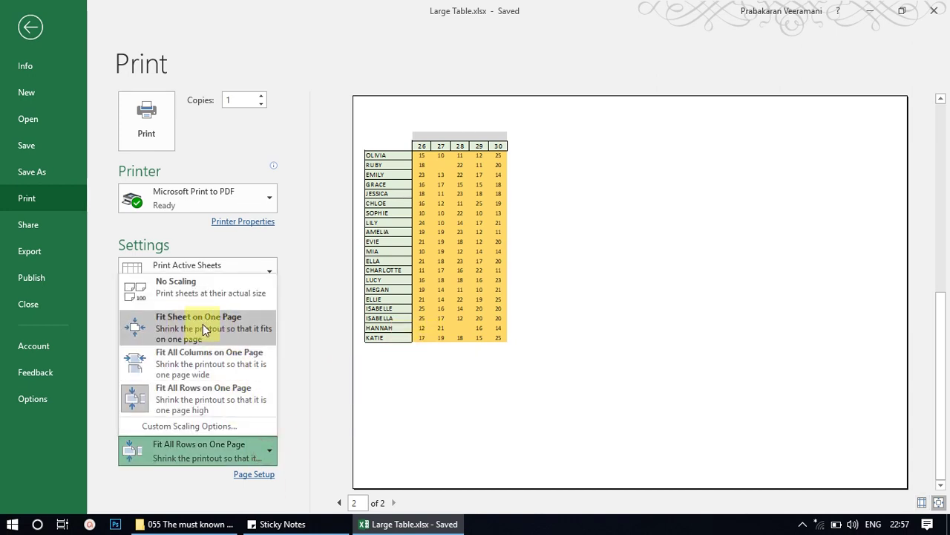
click(469, 274)
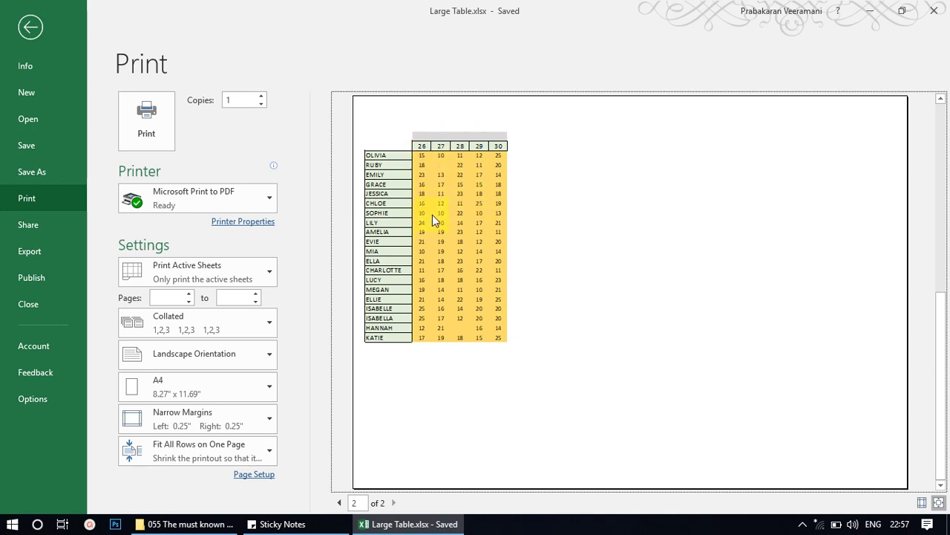
click(24, 28)
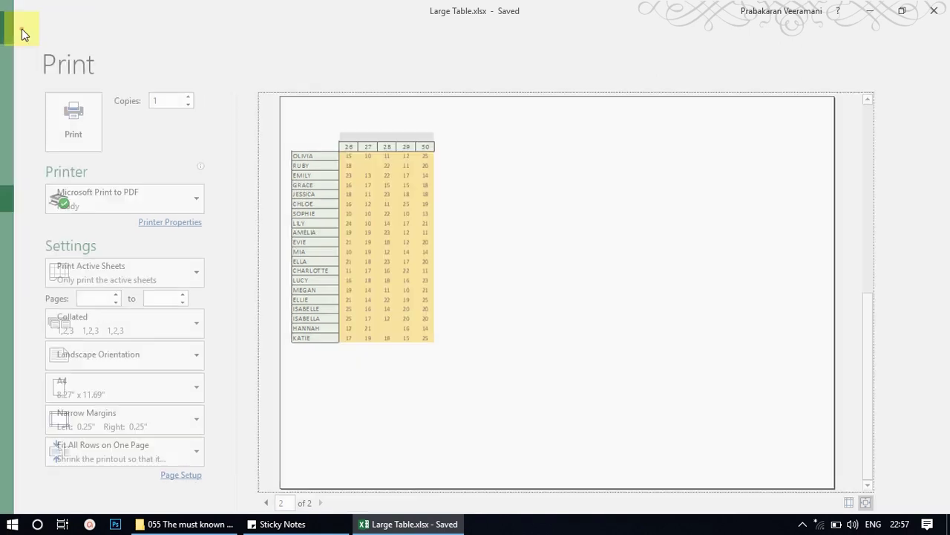
- Switch to Page Break Preview and check the current split at day 25, undoing an accidental print-area change
click(544, 343)
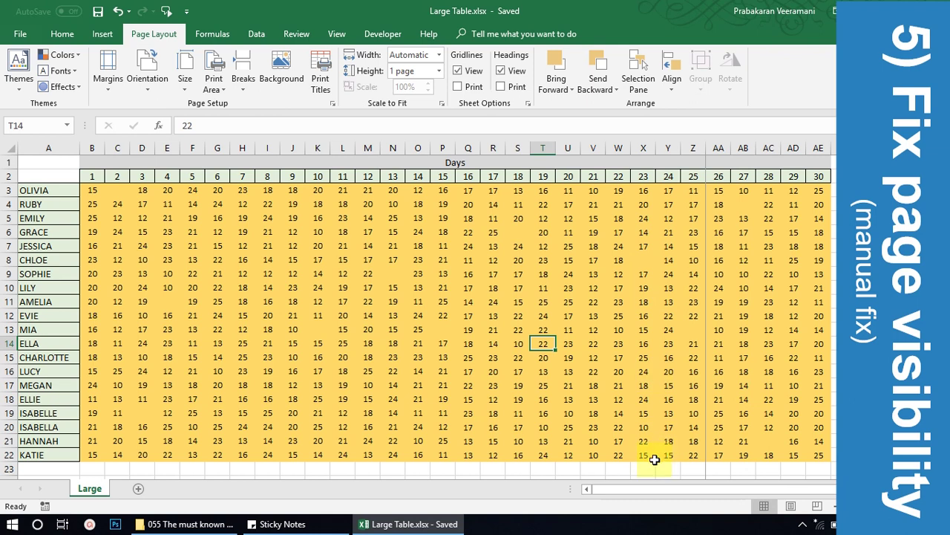
click(820, 512)
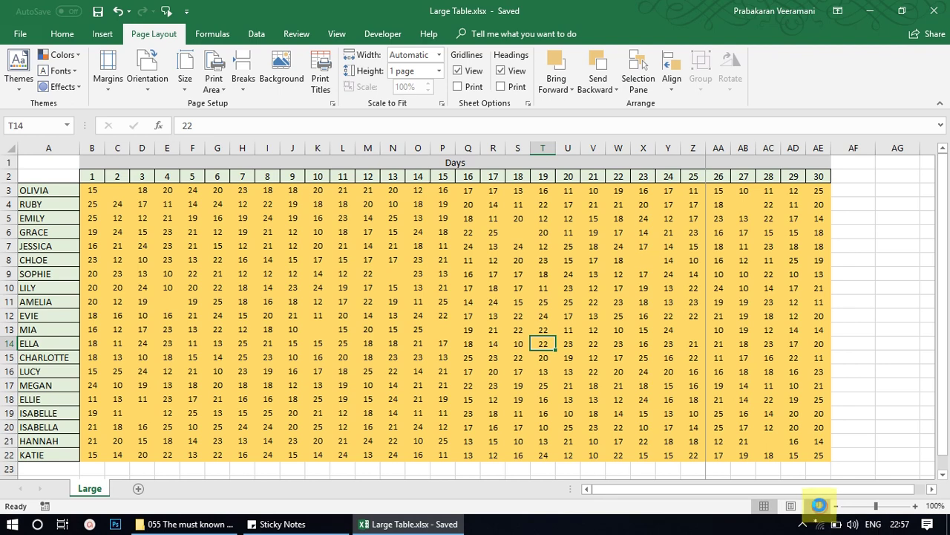
click(818, 507)
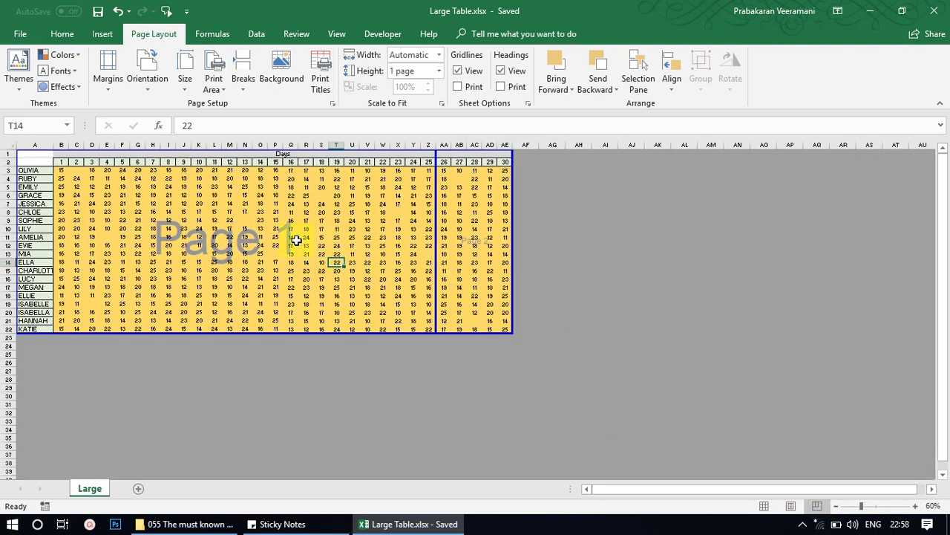
scroll(296, 245, up, 2)
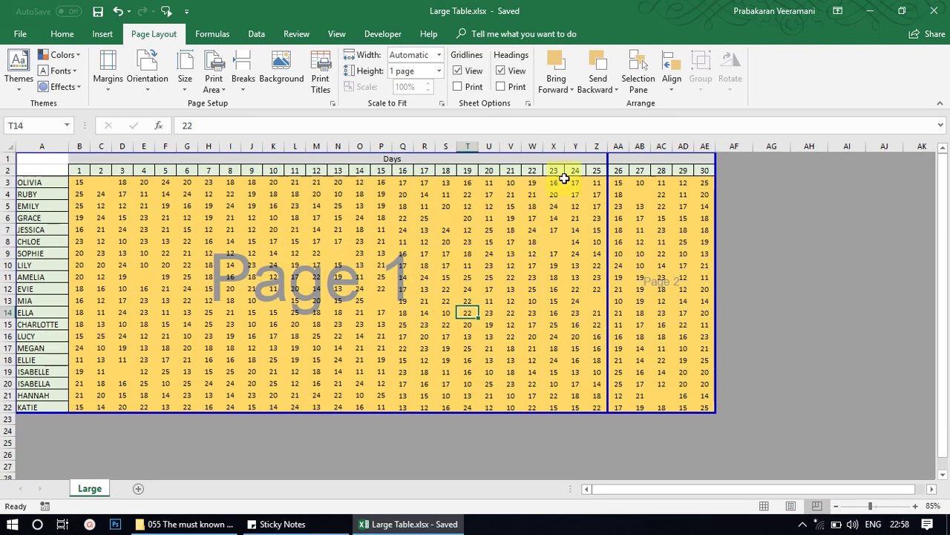
mouse_move(596, 158)
mouse_down()
mouse_move(287, 371)
mouse_move(40, 405)
mouse_up()
drag(620, 158, 702, 405)
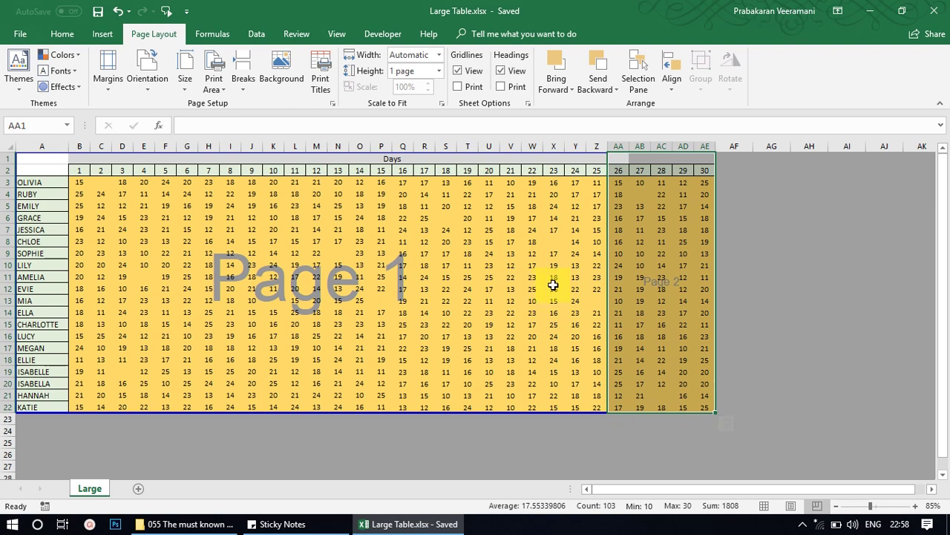
click(555, 285)
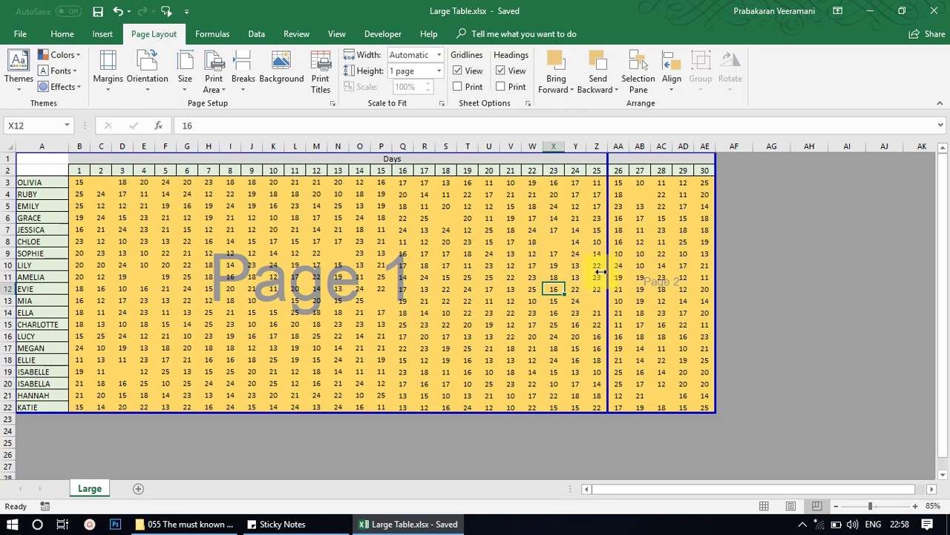
drag(586, 173, 515, 295)
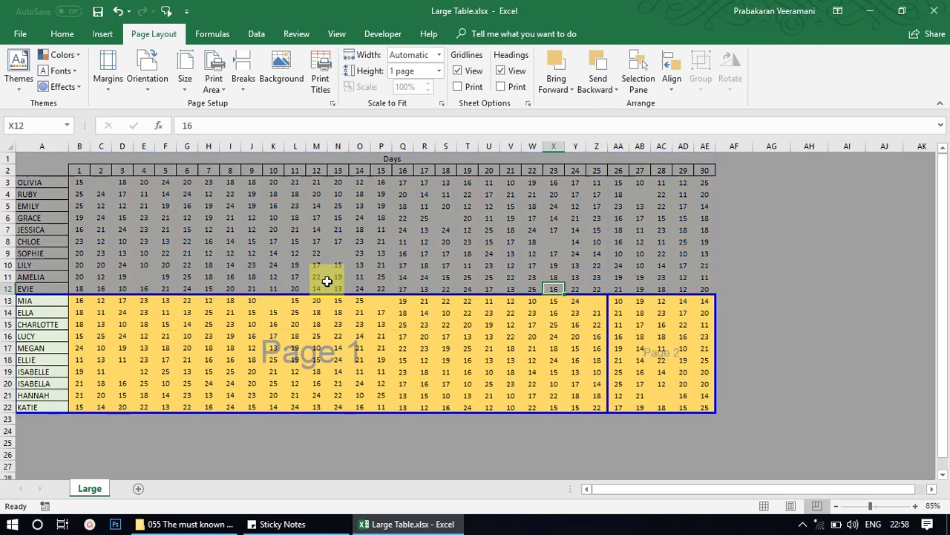
key(ctrl+z)
- Drag the vertical page break left so page 1 ends at day 15 and page 2 holds days 16–30
mouse_move(598, 158)
mouse_down()
mouse_move(19, 416)
mouse_move(21, 407)
mouse_up()
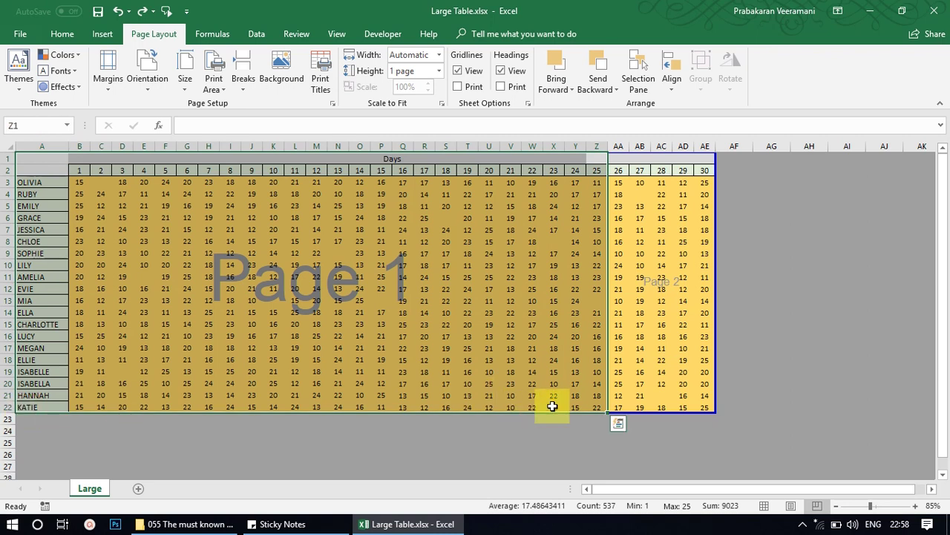
drag(624, 406, 711, 155)
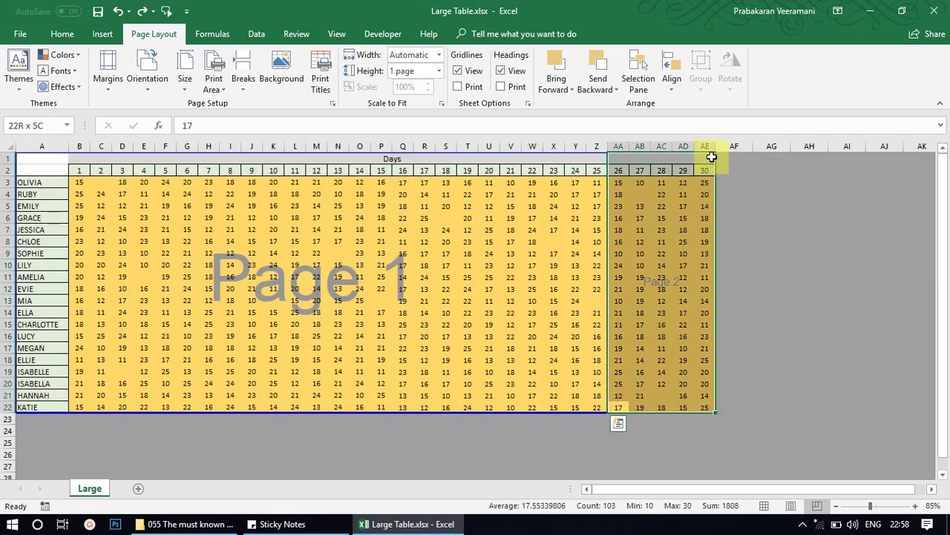
click(667, 238)
mouse_move(607, 287)
mouse_down()
mouse_move(383, 288)
mouse_move(393, 291)
mouse_up()
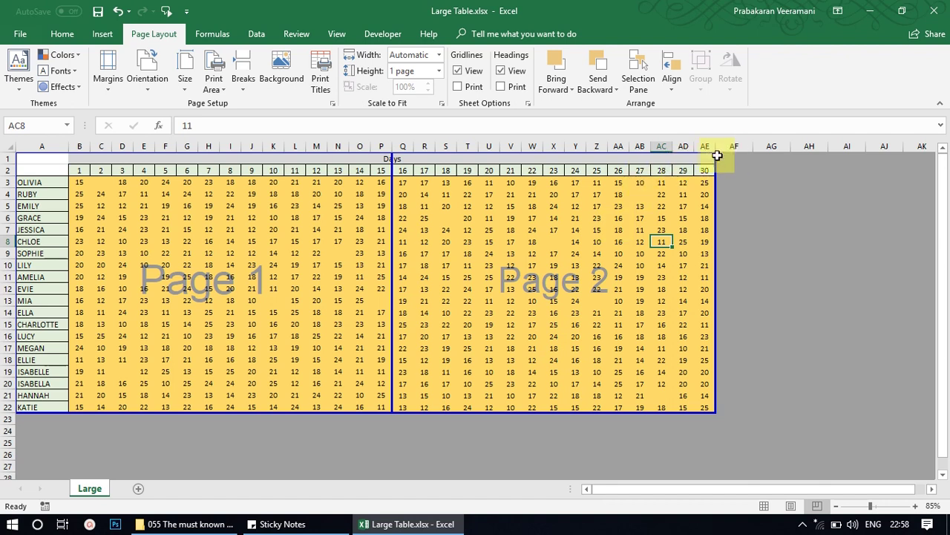
drag(707, 155, 411, 395)
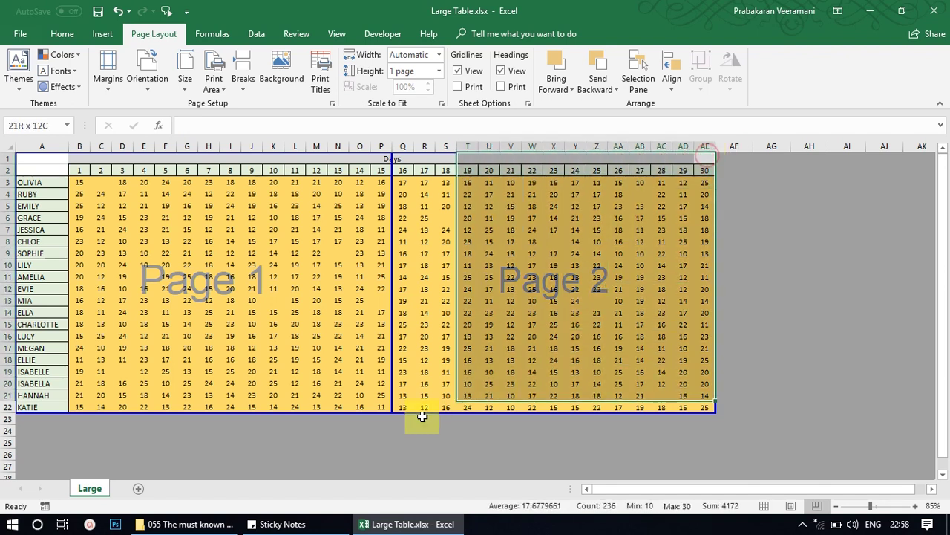
click(446, 356)
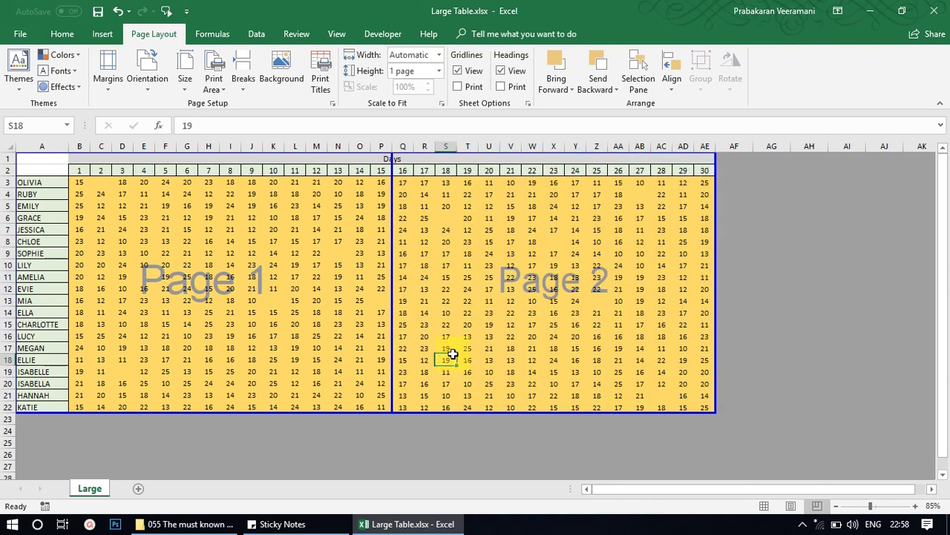
key(ctrl+p)
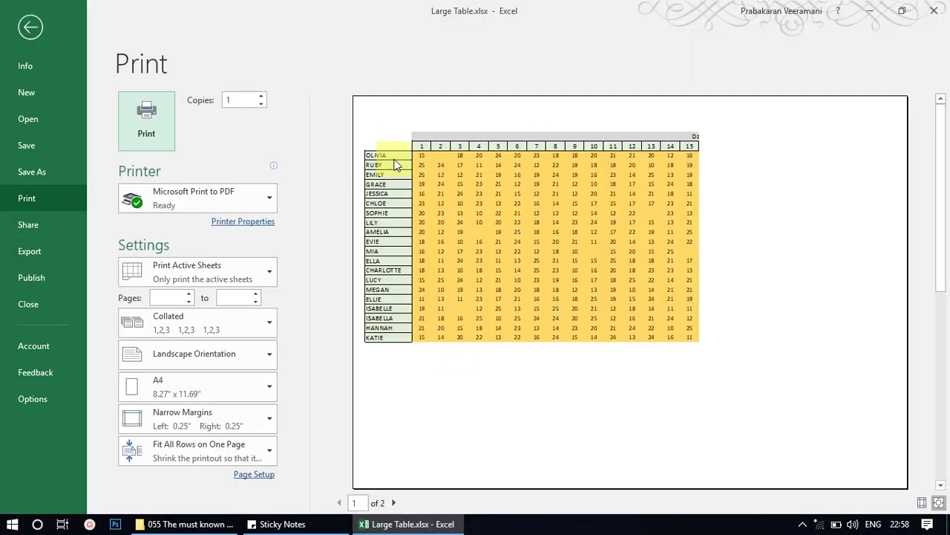
click(393, 503)
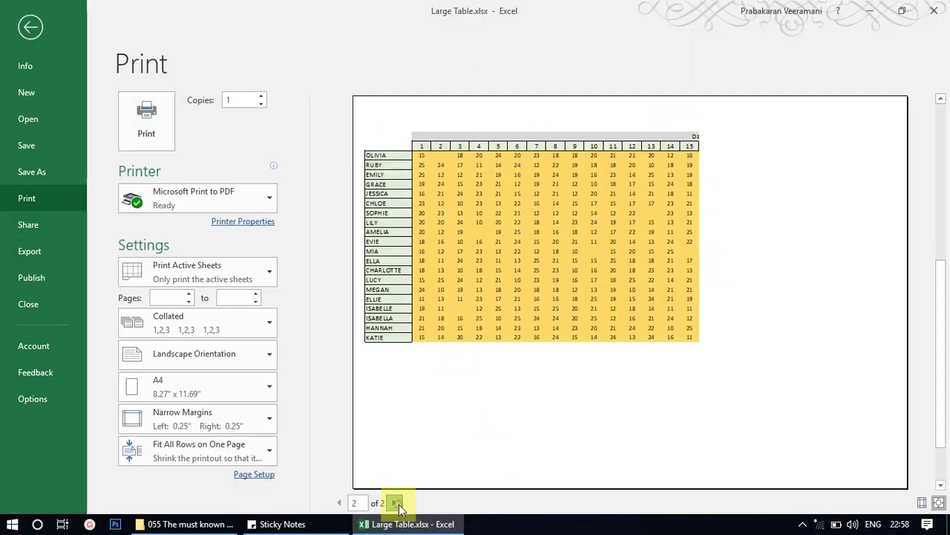
click(340, 503)
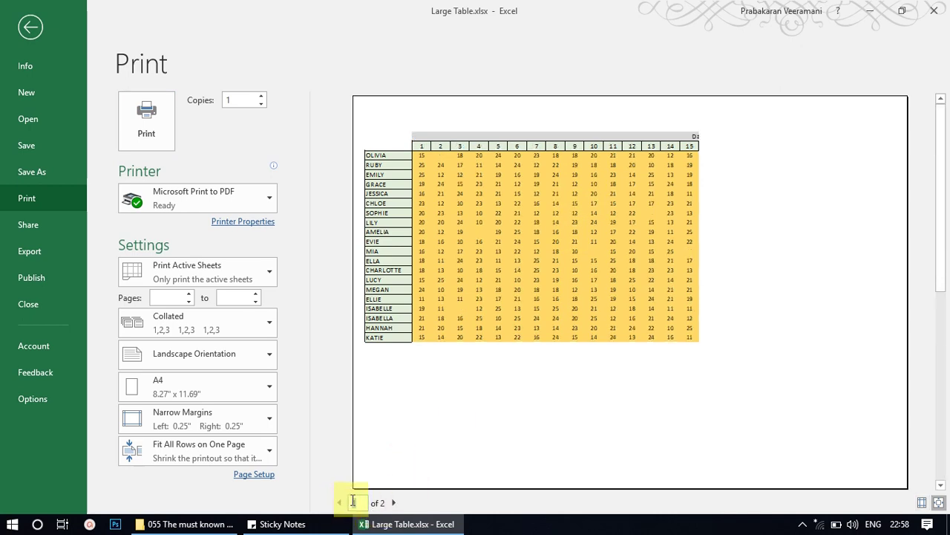
click(393, 420)
key(Escape)
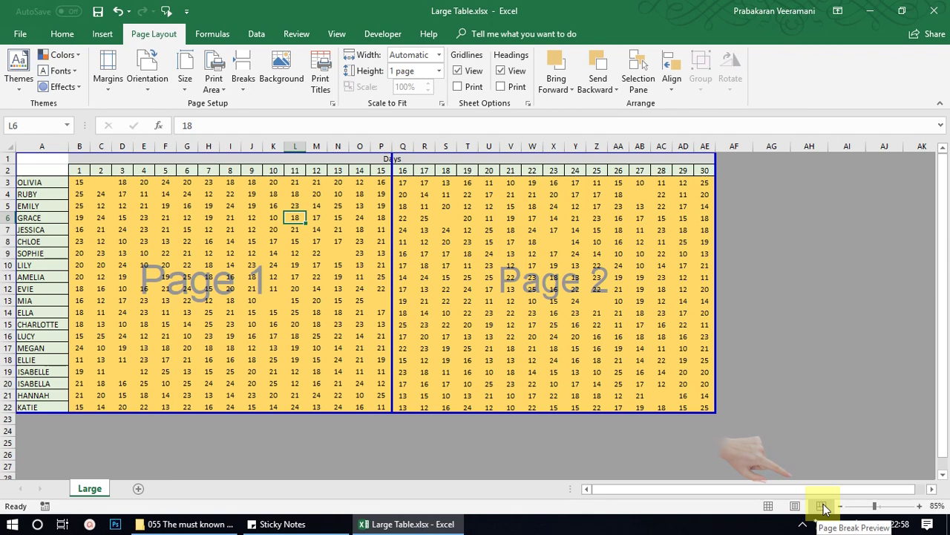
- Close Large Table.xlsx with Don't Save, leaving Large table 01.xlsx's bulk sheet in view
click(494, 298)
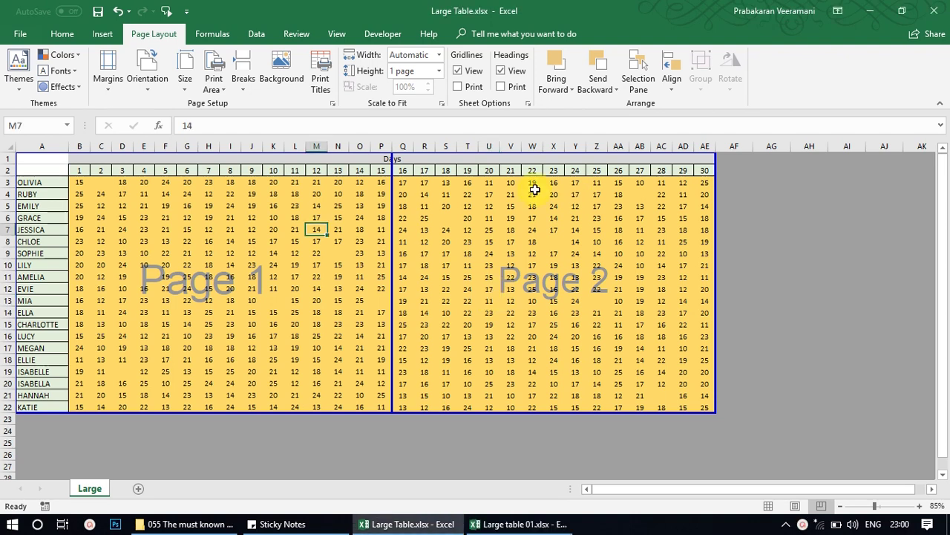
click(512, 182)
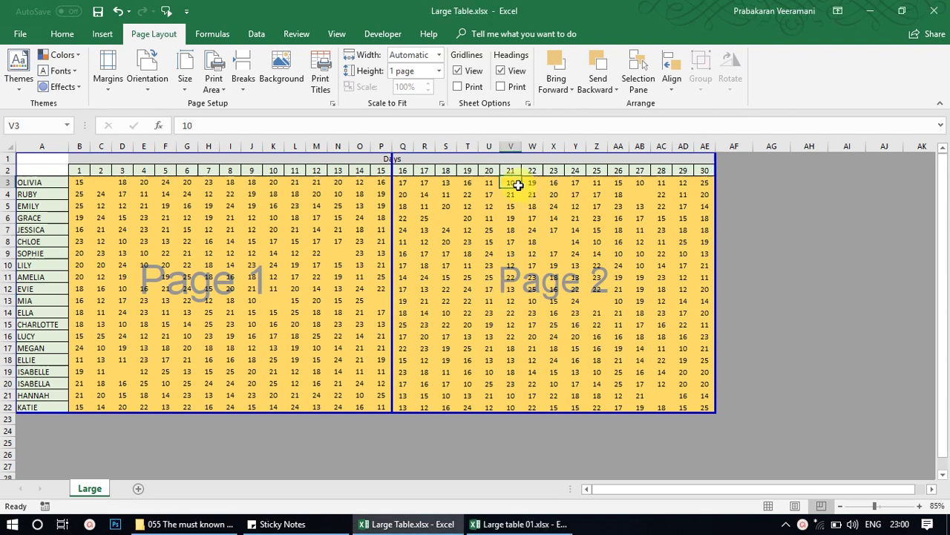
click(934, 11)
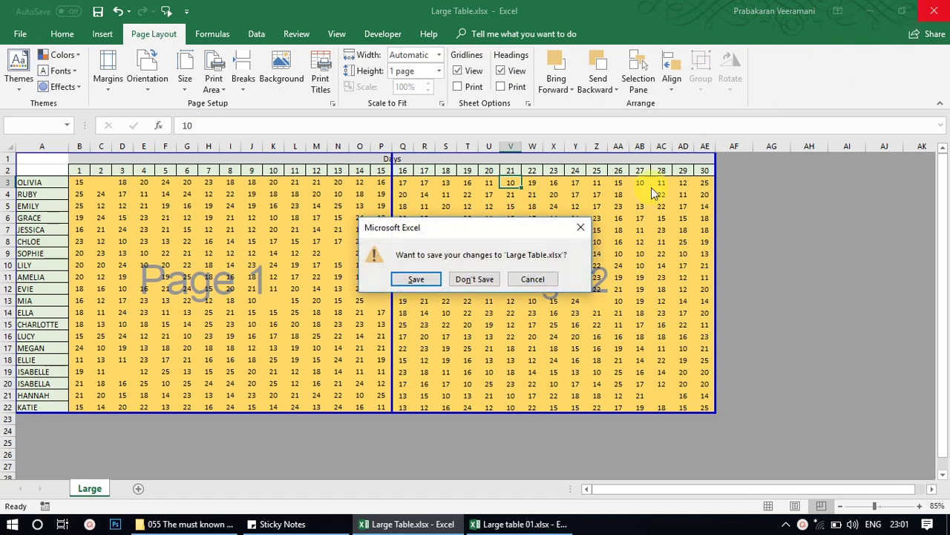
click(479, 283)
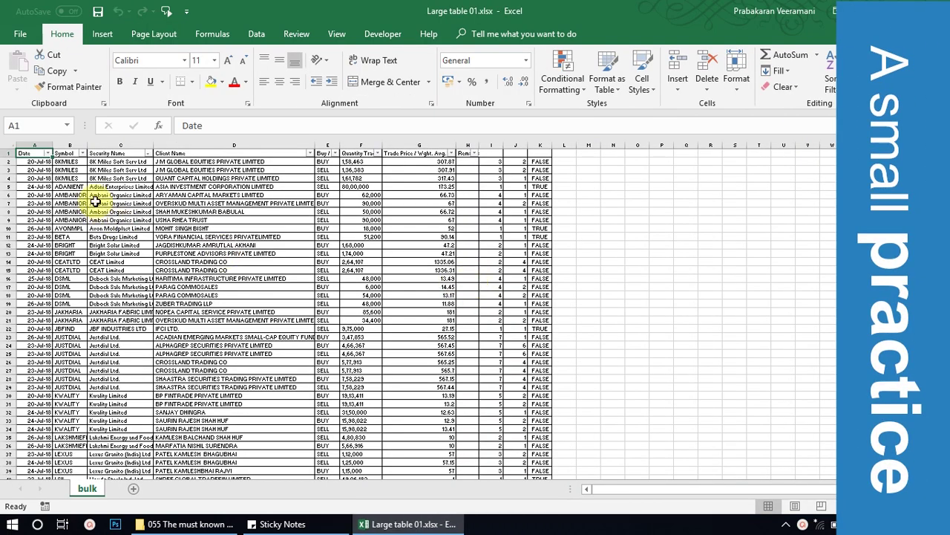
click(78, 186)
key(ctrl+Up)
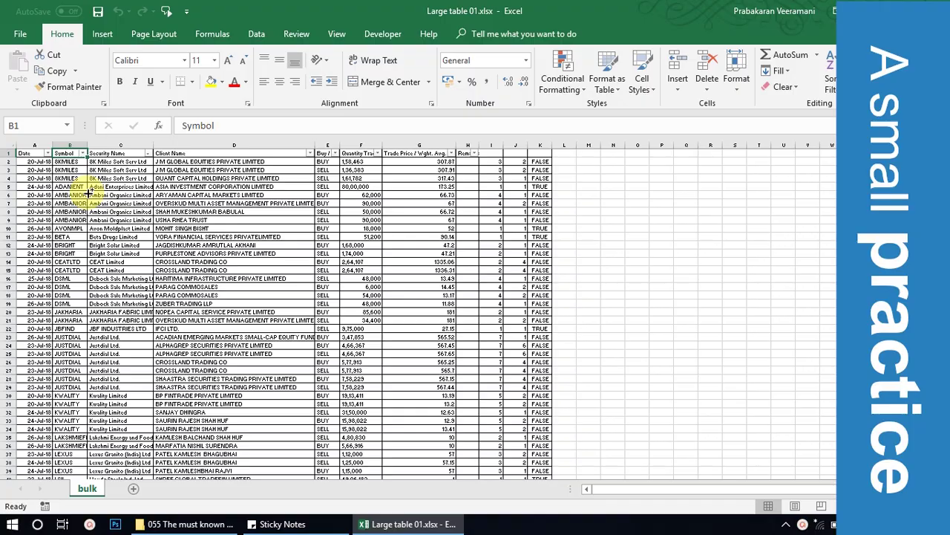
key(Left)
key(ctrl+shift+Right)
key(ctrl+shift+Down)
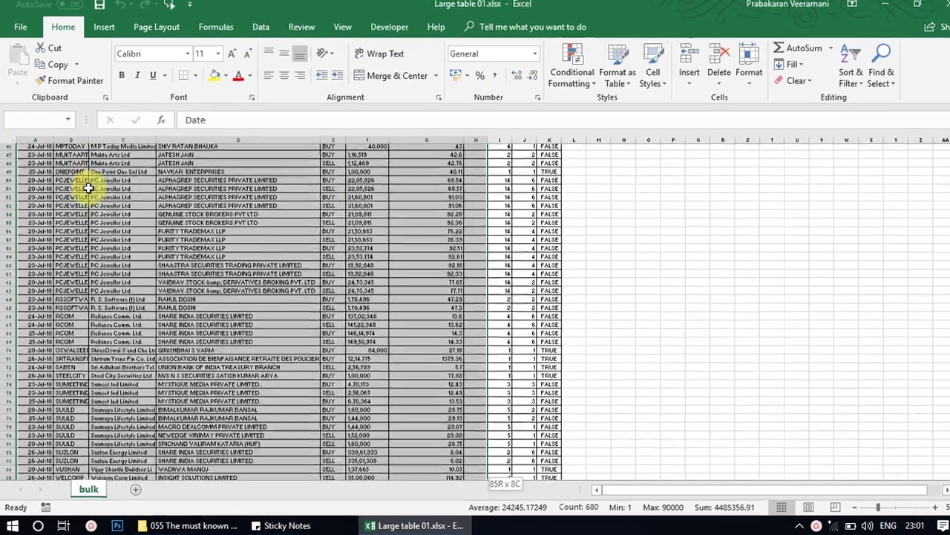
key(ctrl+Home)
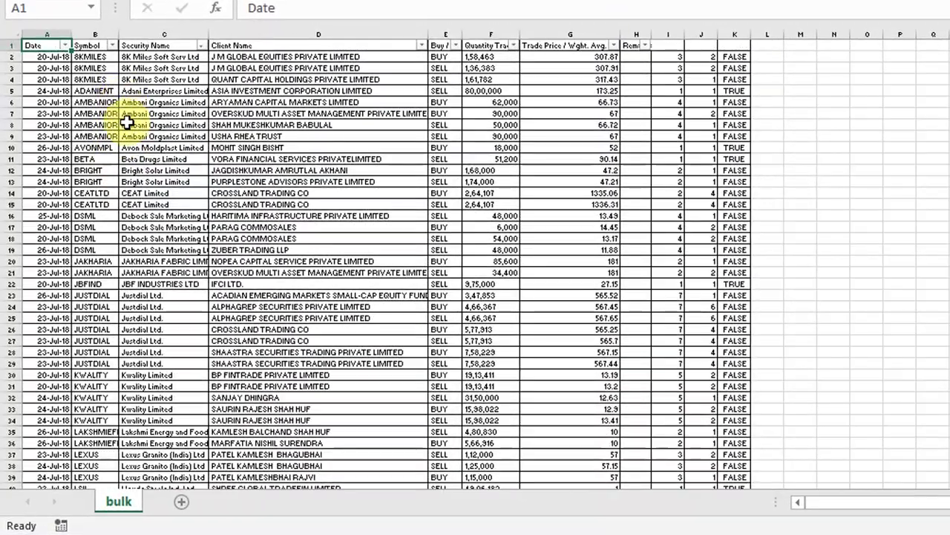
scroll(39, 54, down, 1)
scroll(38, 53, down, 7)
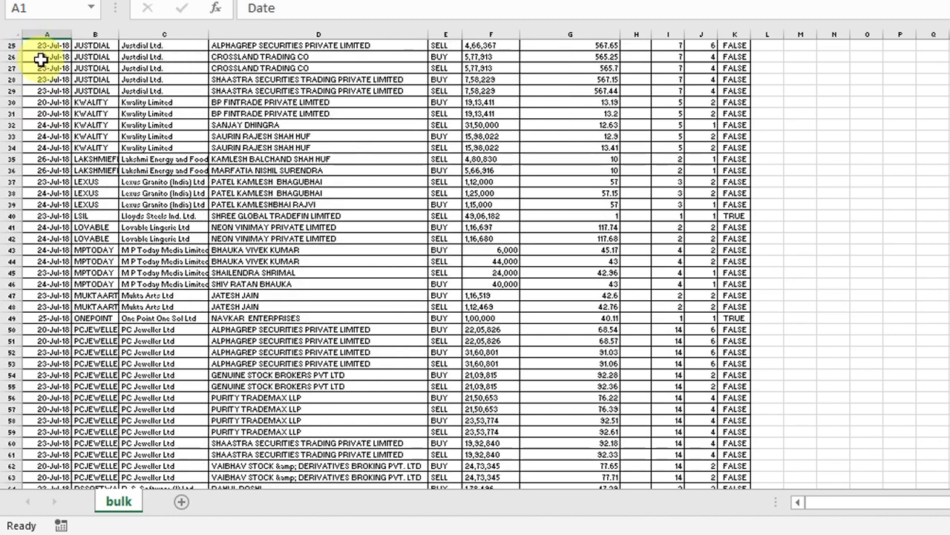
scroll(39, 53, down, 12)
click(39, 321)
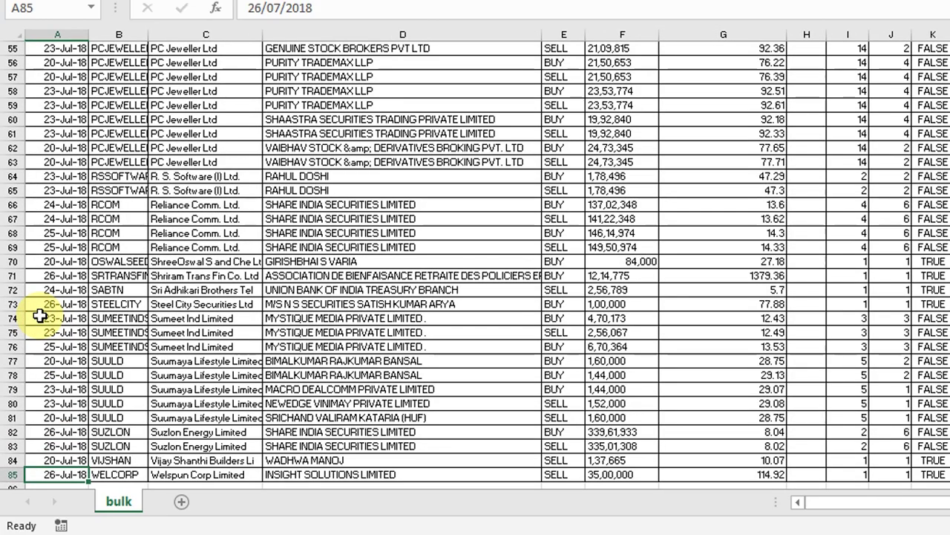
scroll(39, 316, up, 6)
scroll(39, 317, up, 10)
scroll(39, 316, up, 2)
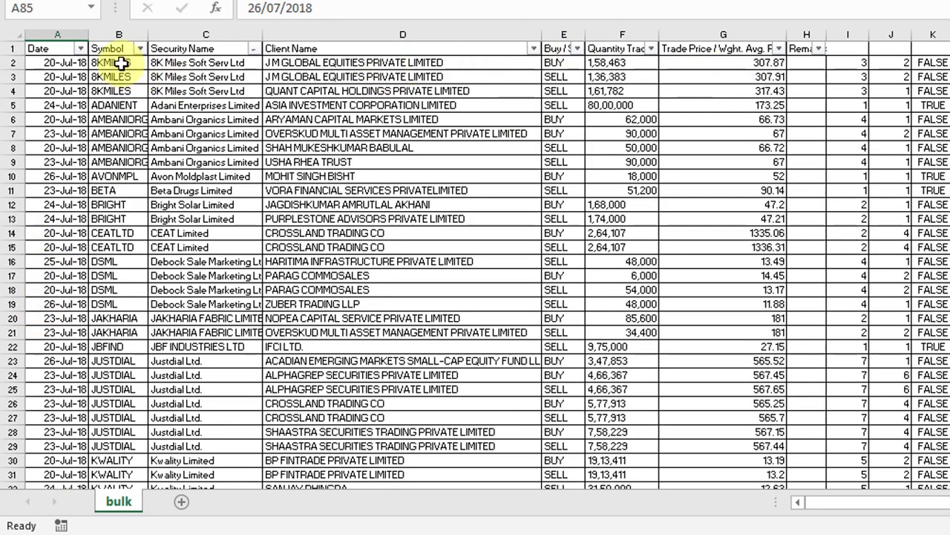
drag(58, 48, 921, 90)
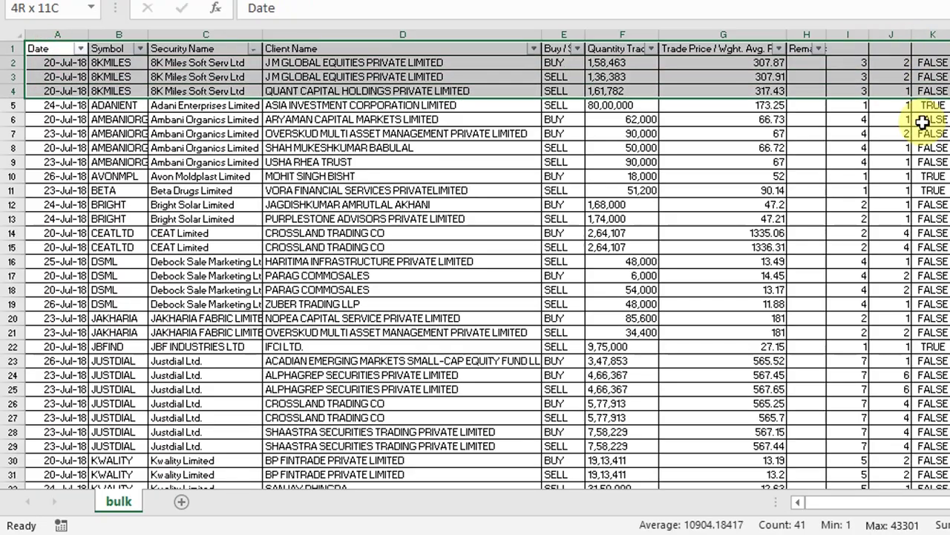
drag(921, 122, 901, 191)
click(895, 190)
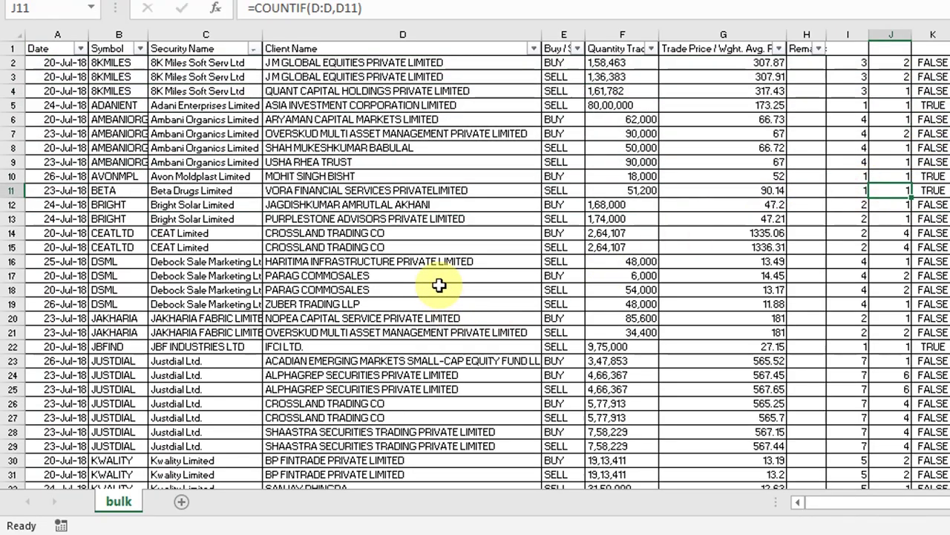
click(437, 262)
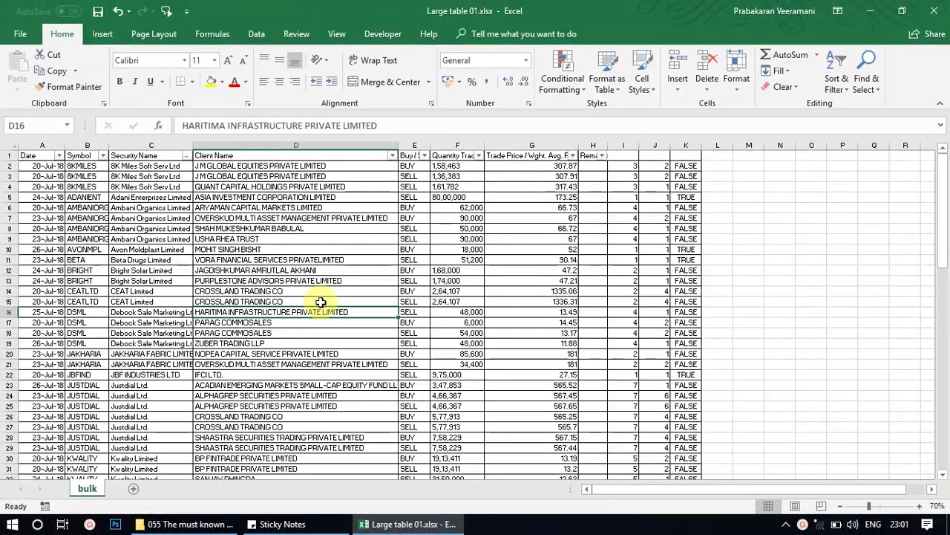
- Page through all 6 portrait preview pages of the bulk sheet, then reopen the print preview
key(ctrl+p)
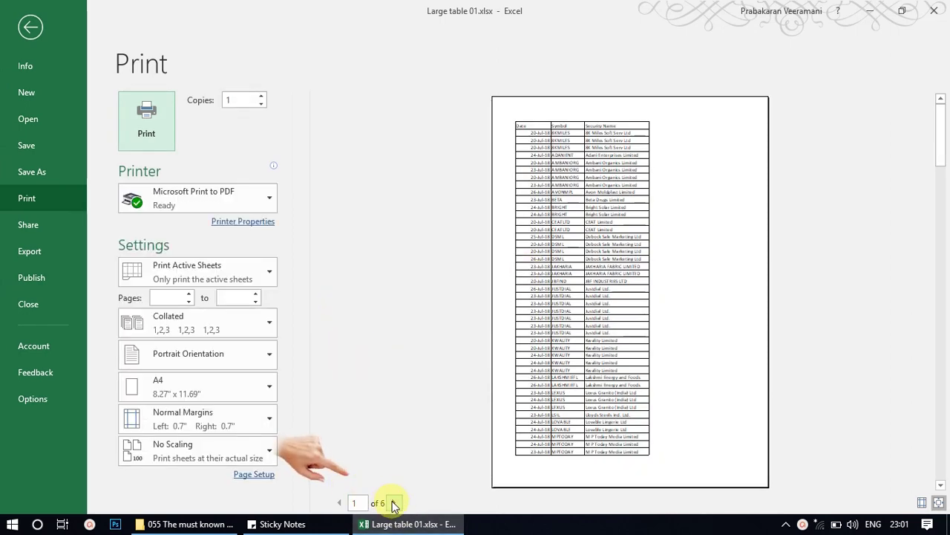
click(394, 504)
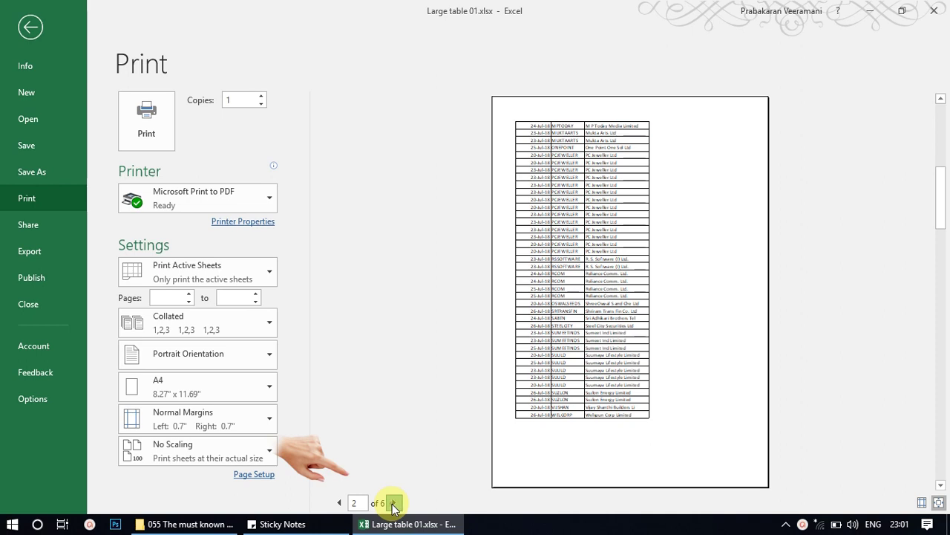
click(394, 505)
click(396, 505)
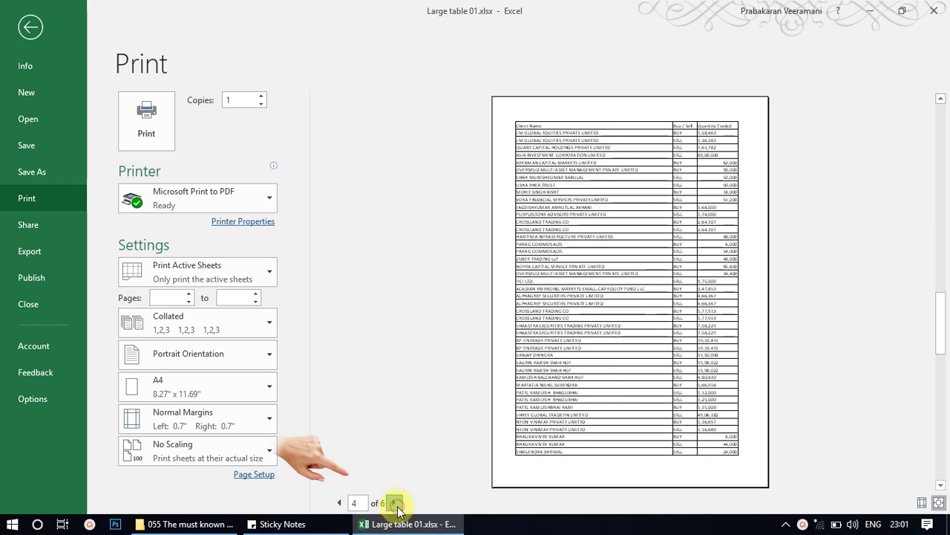
click(396, 504)
click(395, 504)
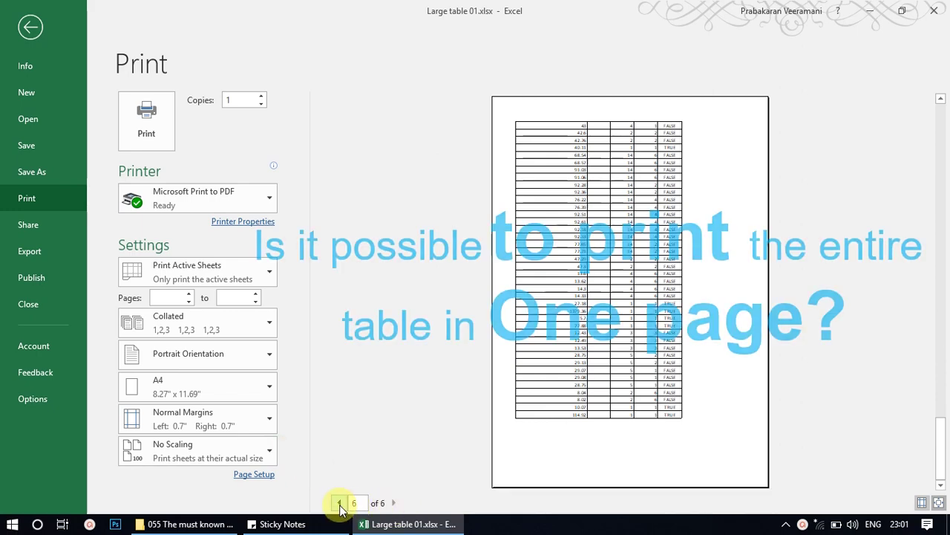
key(Escape)
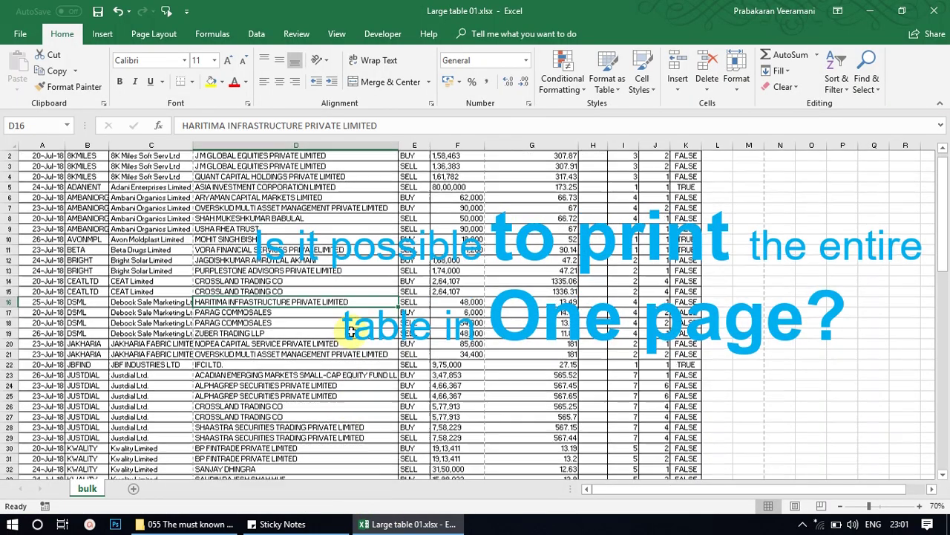
scroll(355, 330, down, 3)
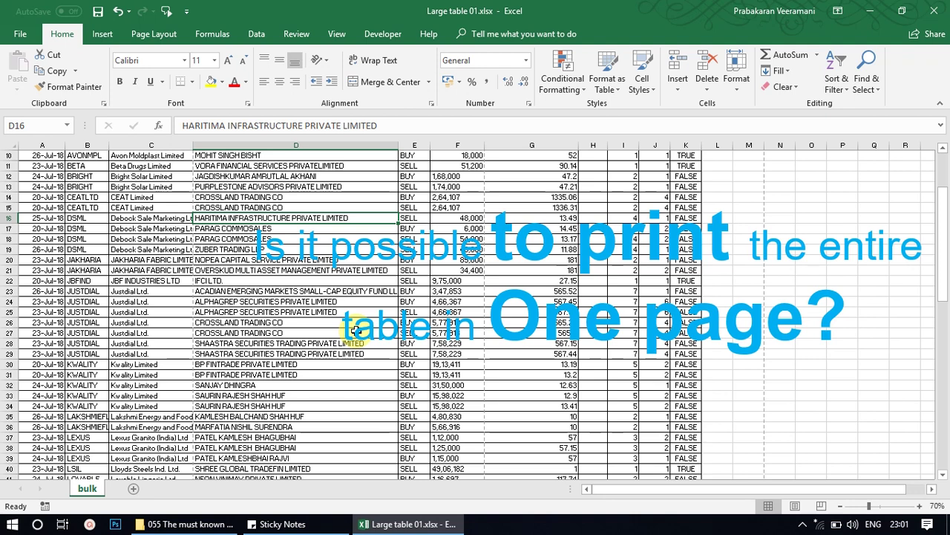
key(ctrl+p)
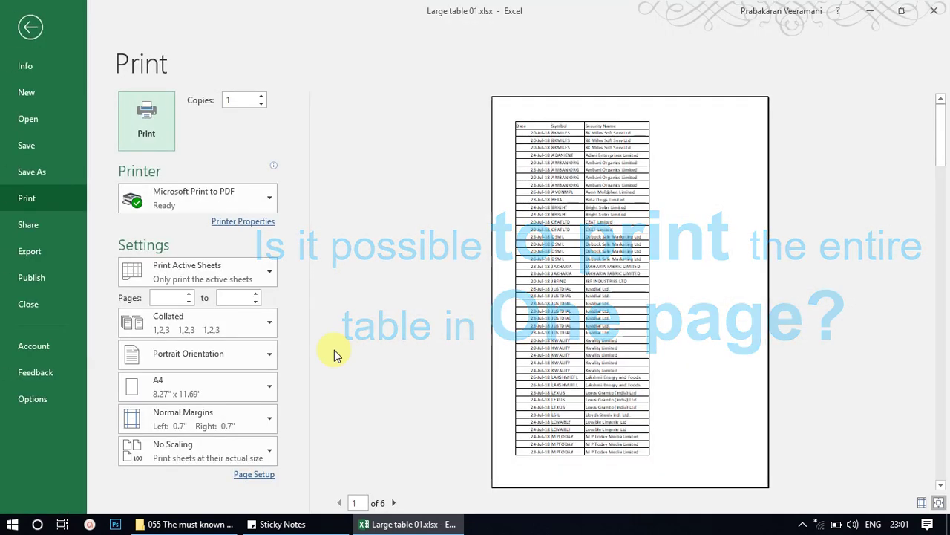
- Set print scaling to Fit Sheet on One Page, review the one-page preview, and return to the sheet
click(239, 448)
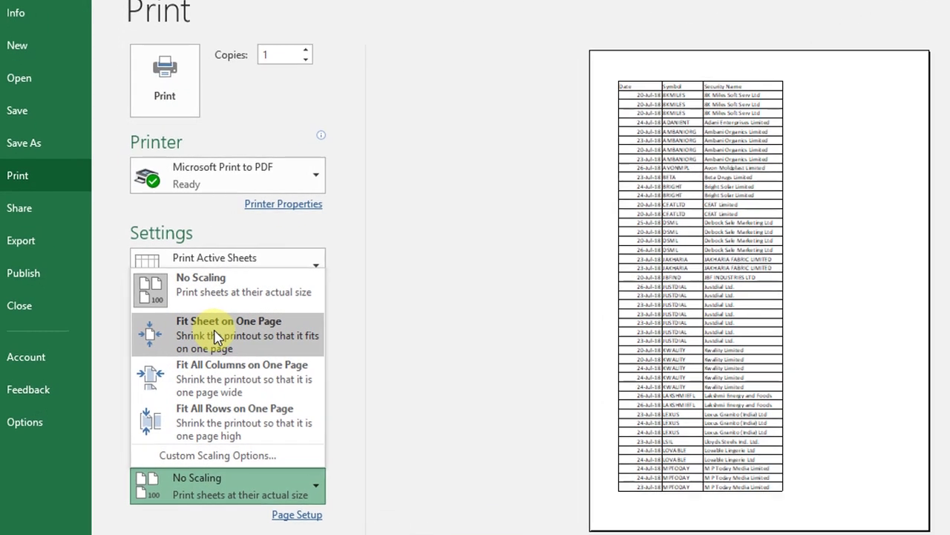
click(187, 330)
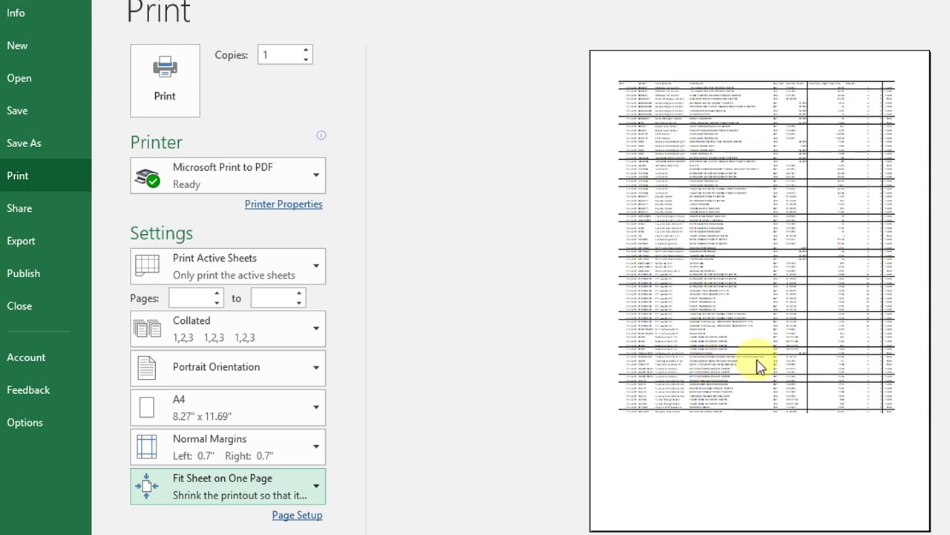
click(724, 301)
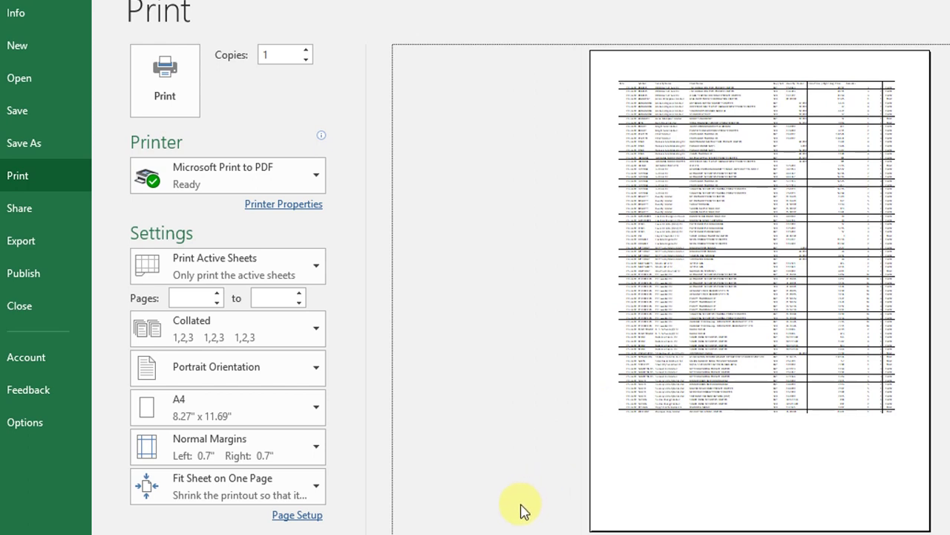
key(Escape)
click(570, 174)
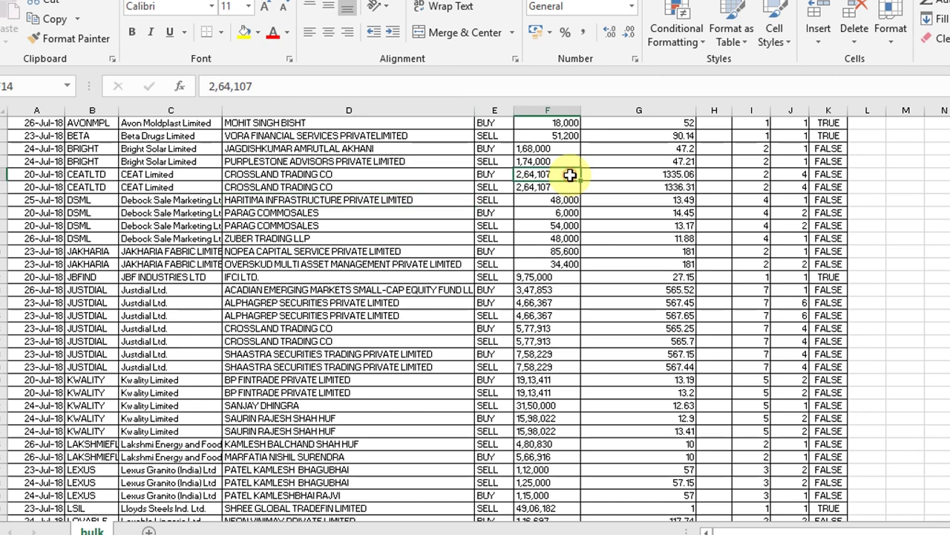
scroll(569, 175, up, 3)
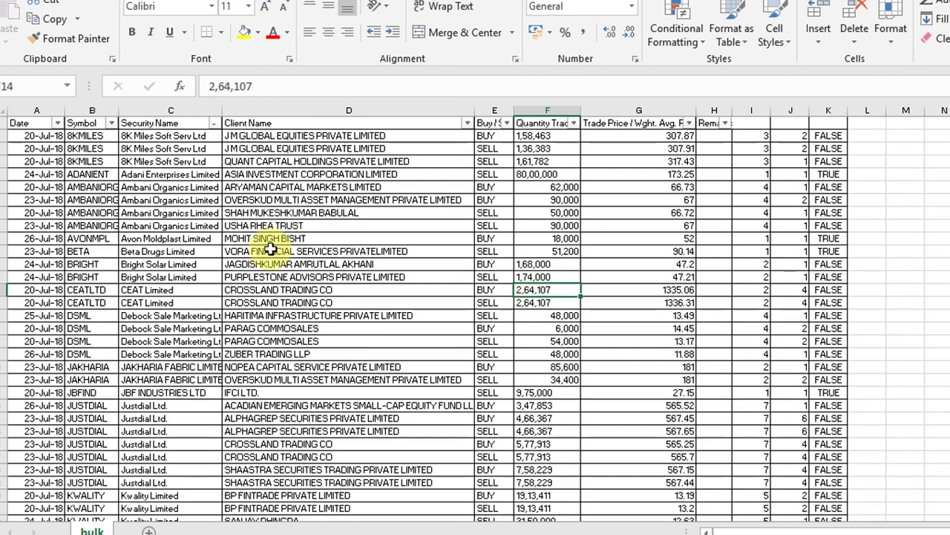
scroll(247, 244, down, 6)
scroll(247, 243, down, 4)
scroll(247, 243, down, 10)
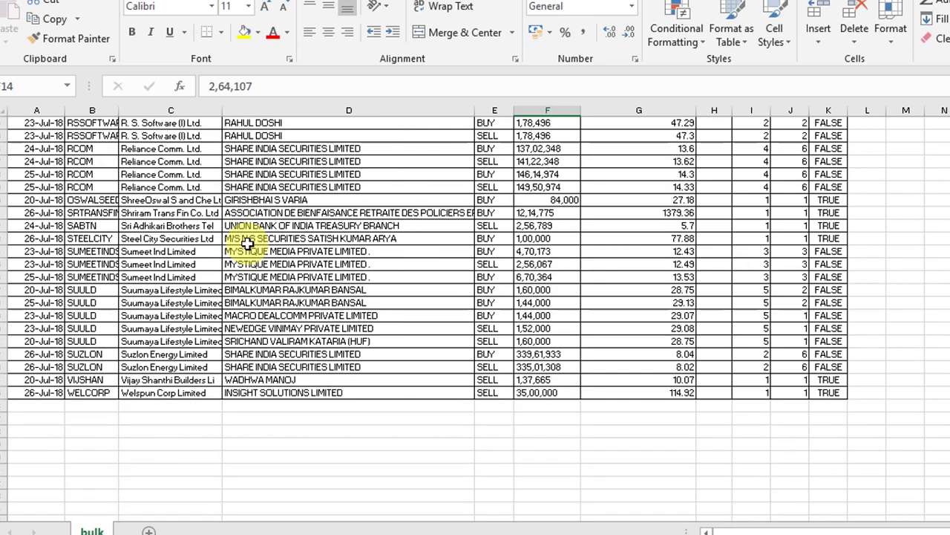
scroll(248, 244, up, 7)
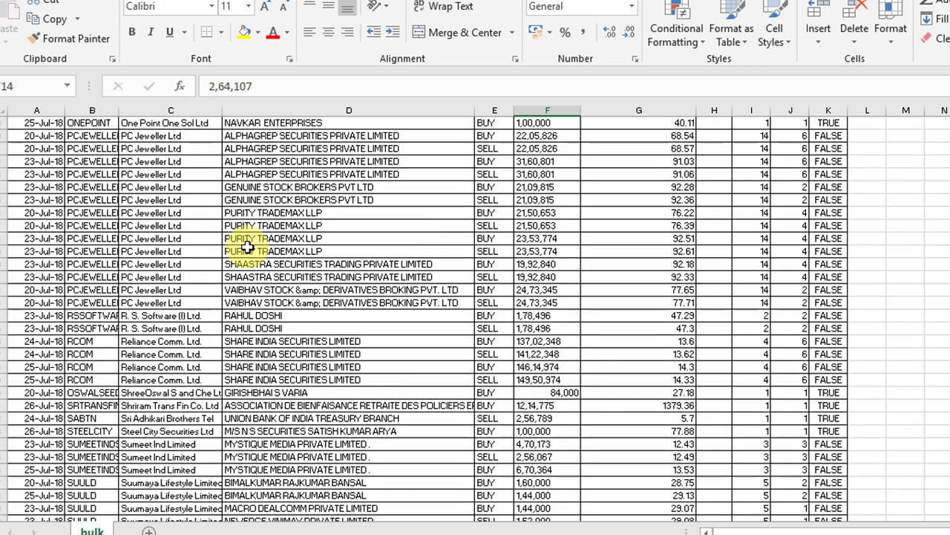
scroll(247, 243, up, 10)
scroll(247, 244, up, 5)
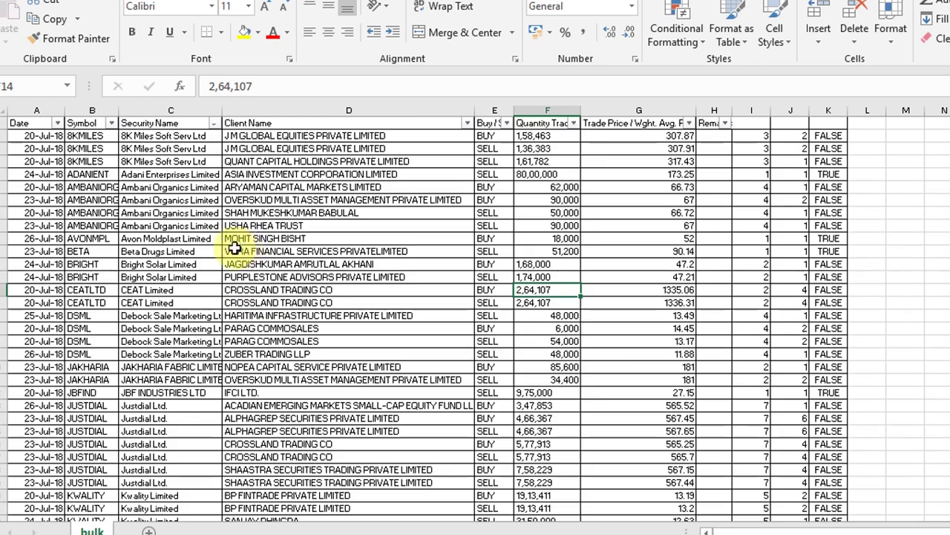
click(12, 126)
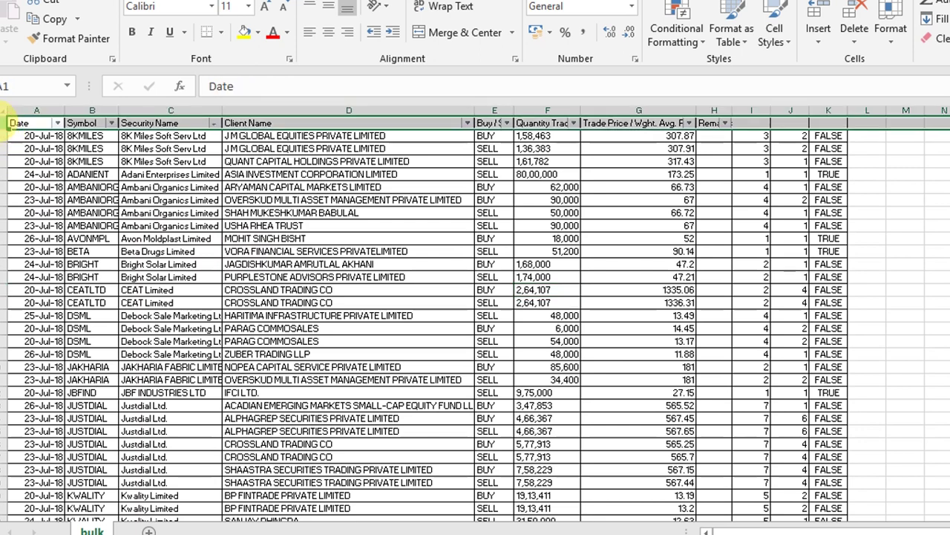
click(32, 110)
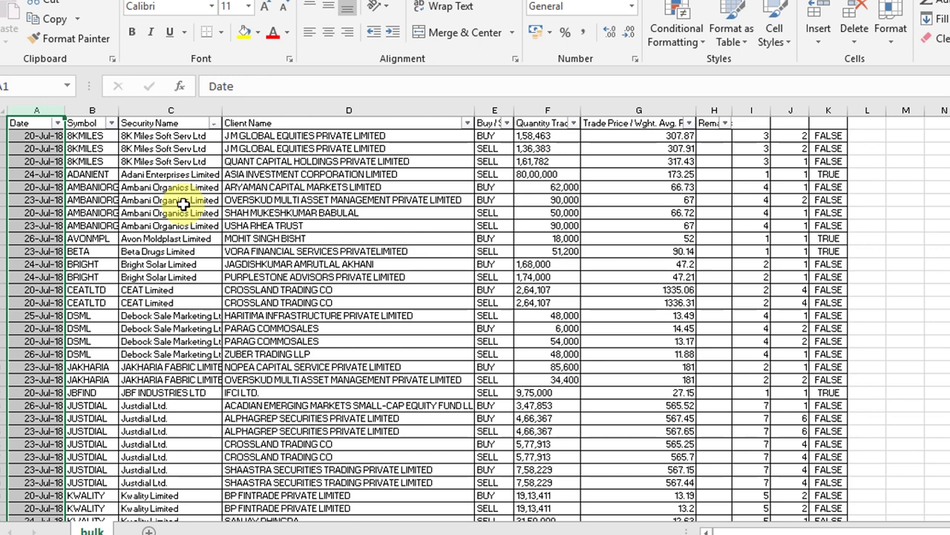
click(38, 126)
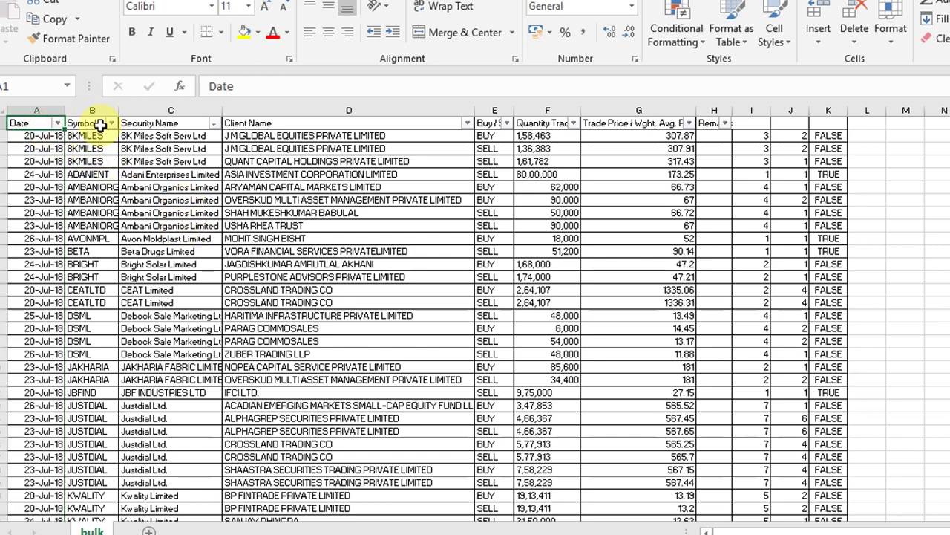